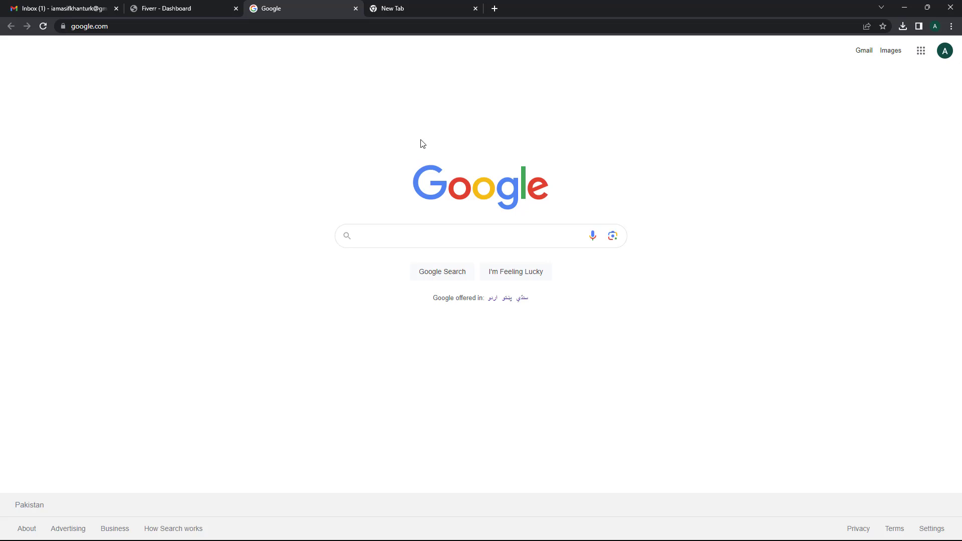
- Search Google for myip.ms and open the Myip.ms site from the results in a new tab
click(451, 234)
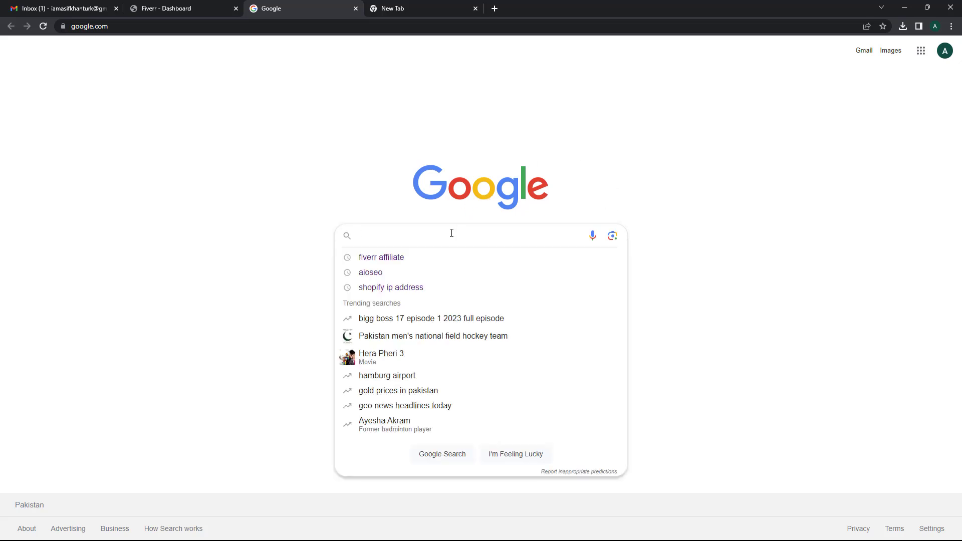
text(myip.ms)
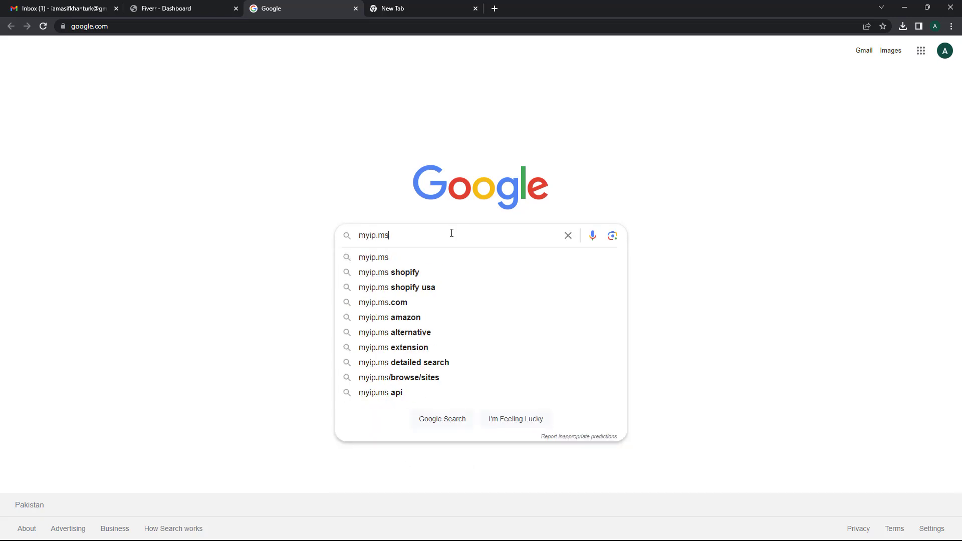
key(Return)
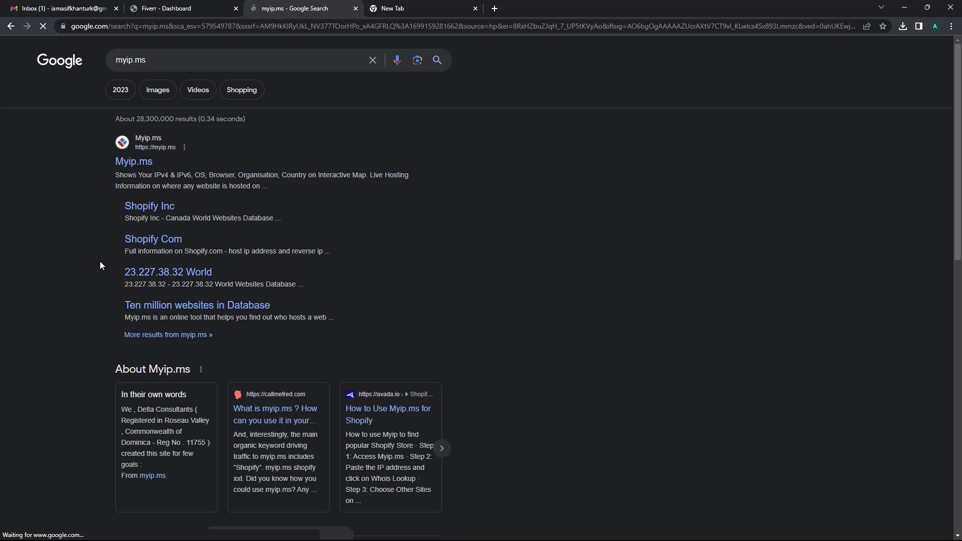
right_click(146, 165)
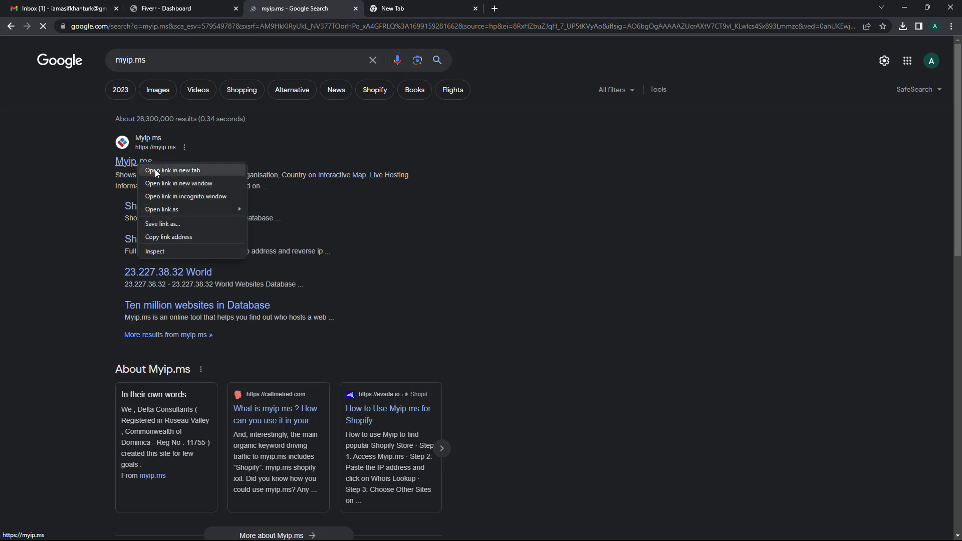
click(157, 171)
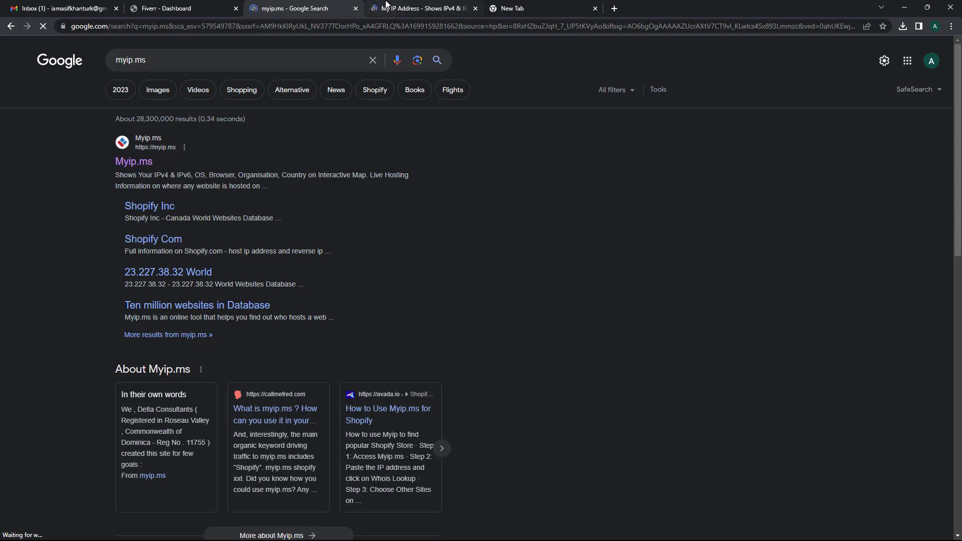
click(401, 9)
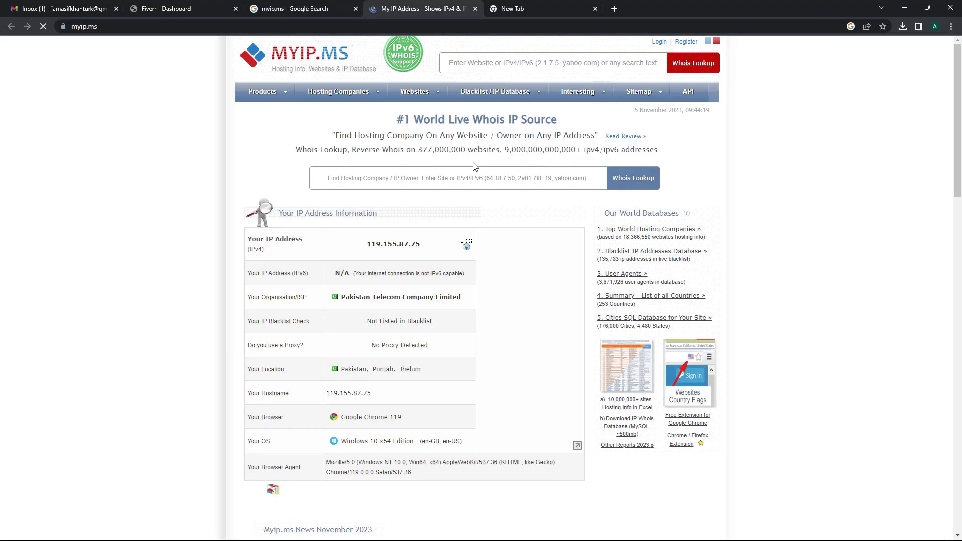
- Return to the Google results and search for "shopify ip address" instead
click(295, 8)
double_click(267, 59)
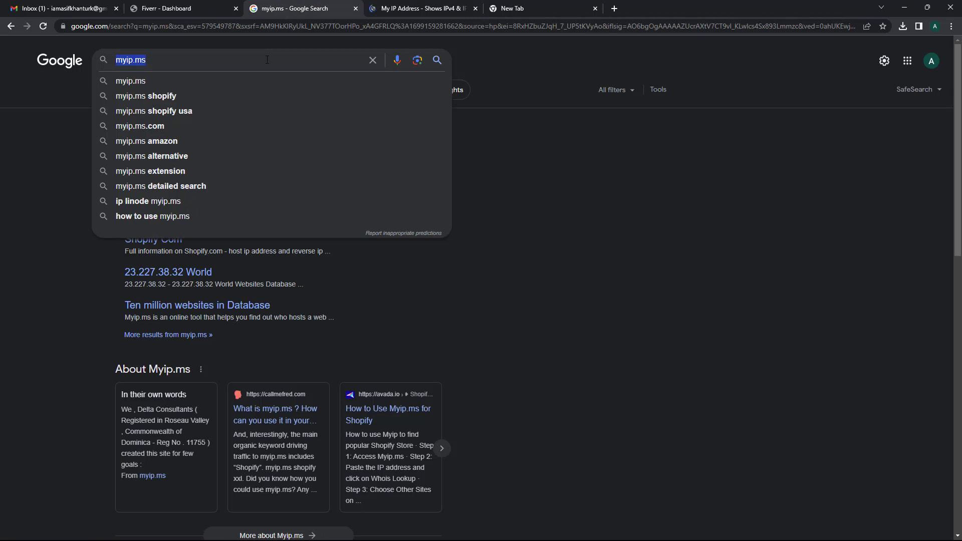
key(BackSpace)
text(sho)
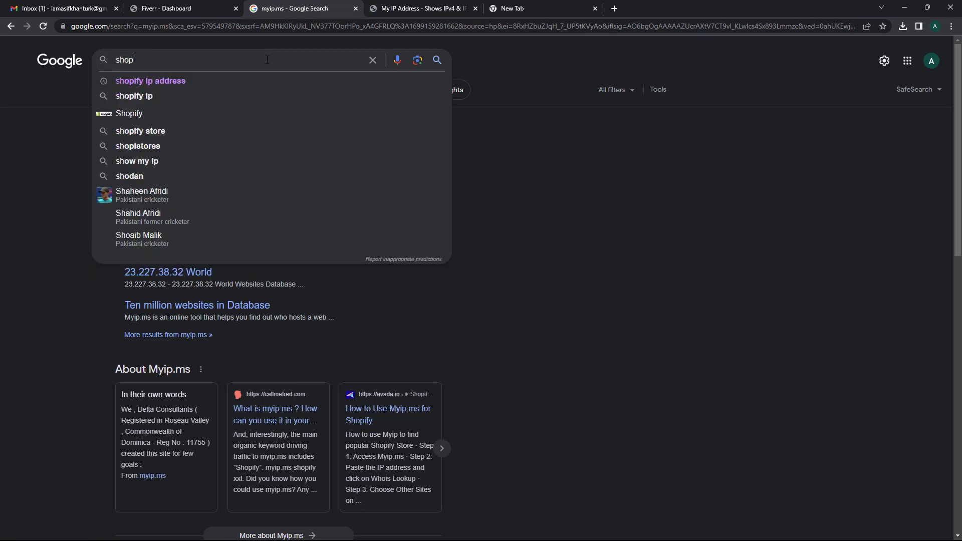
text(p)
key(Down)
key(Return)
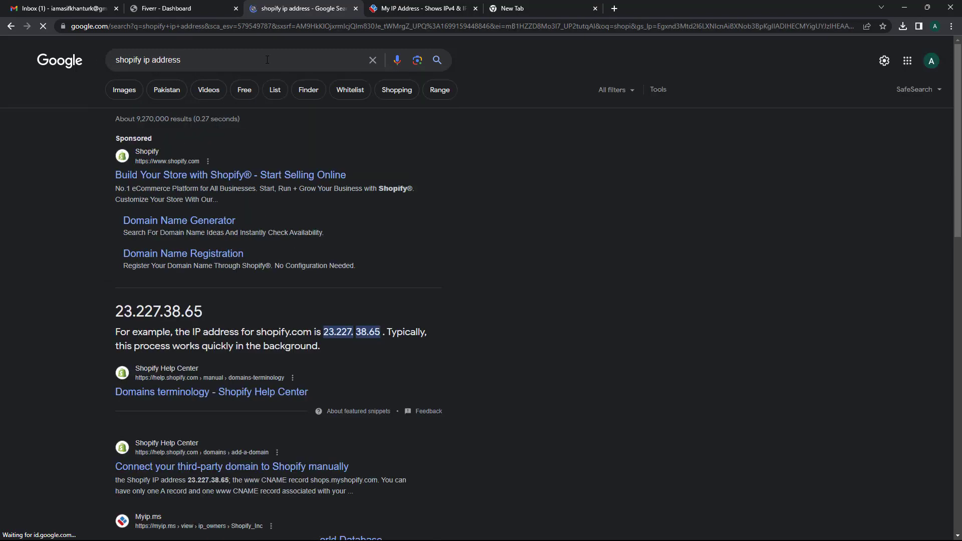
- Copy Shopify's IP address 23.227.38.65 from the search result and run a Whois lookup for it on Myip.ms
drag(120, 311, 201, 312)
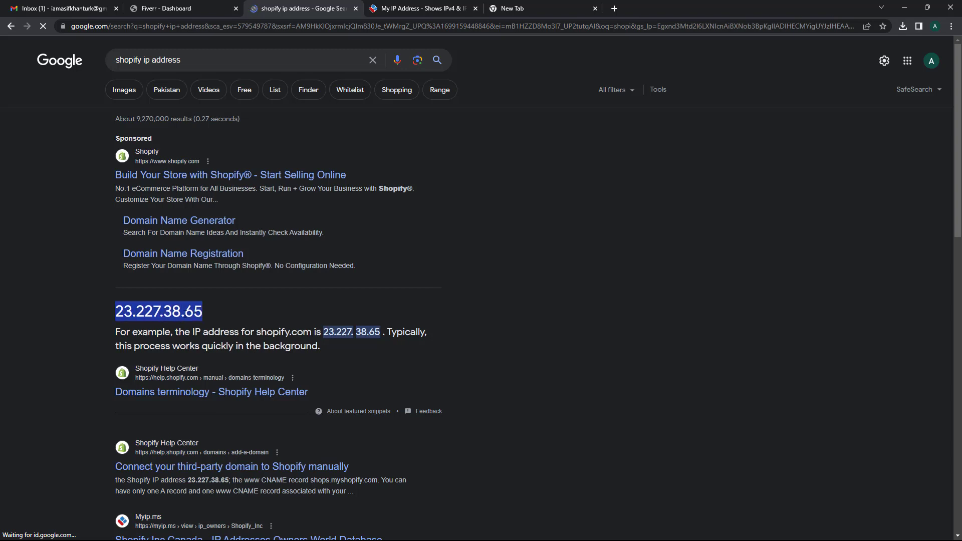
right_click(186, 313)
click(185, 320)
click(389, 7)
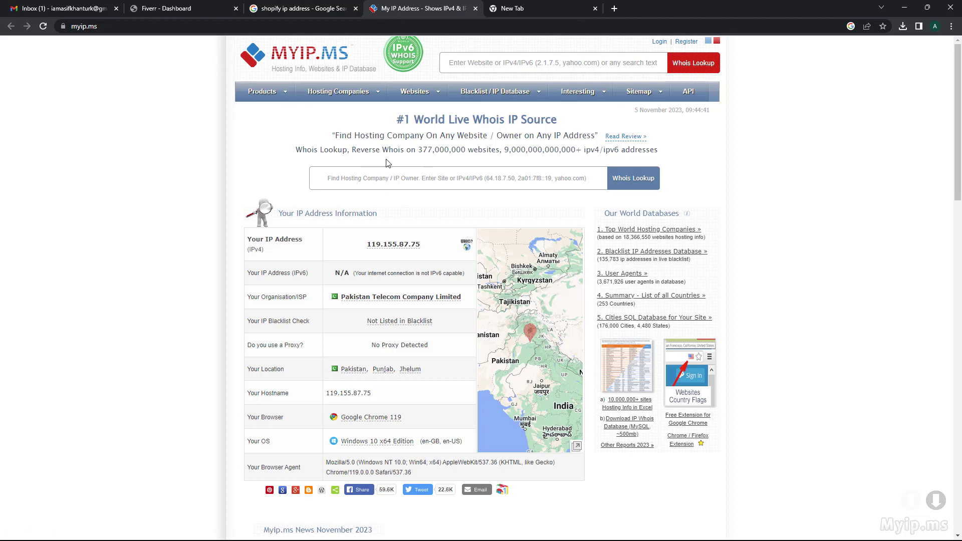
click(401, 176)
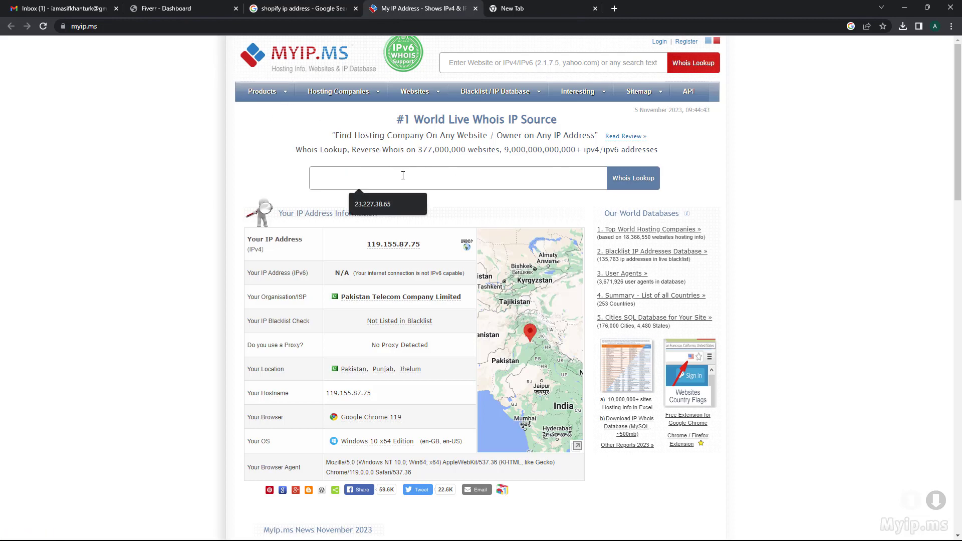
right_click(402, 176)
click(423, 251)
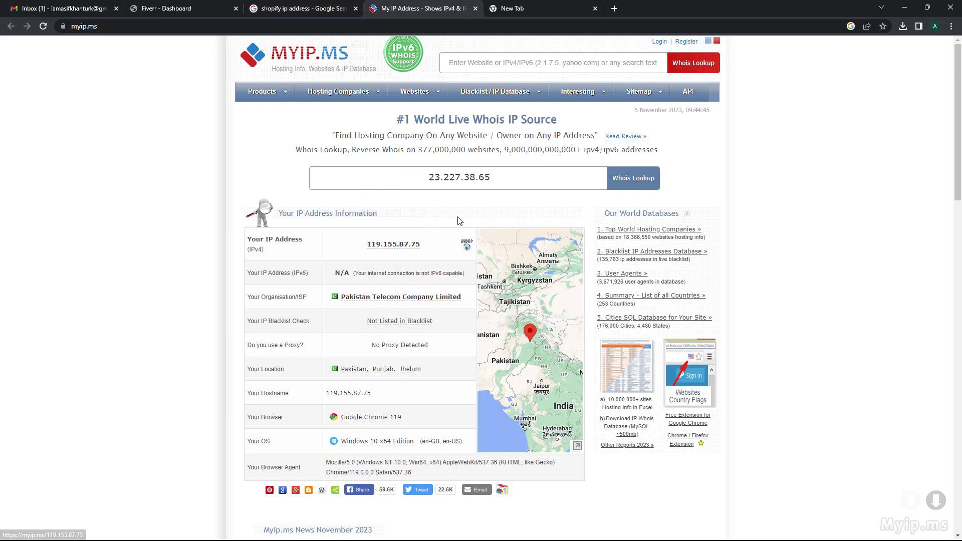
click(639, 184)
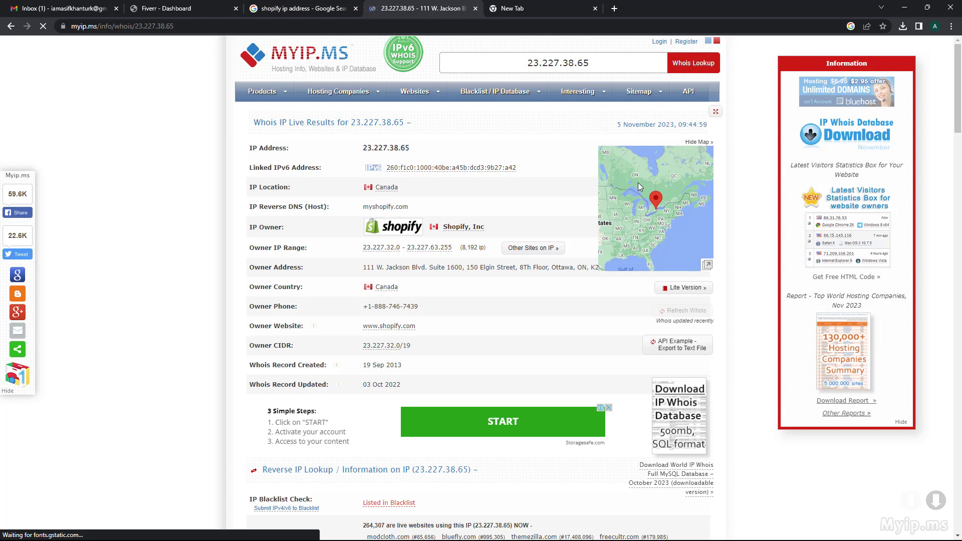
- Open all records of the known websites on 23.227.38.65 in a new tab and switch to it
scroll(501, 115, down, 12)
scroll(445, 117, down, 15)
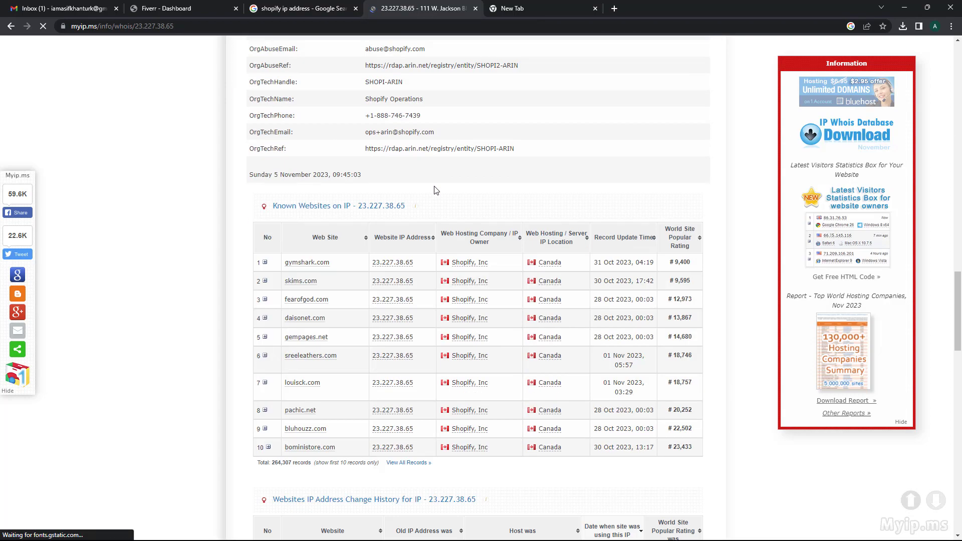
scroll(435, 190, down, 4)
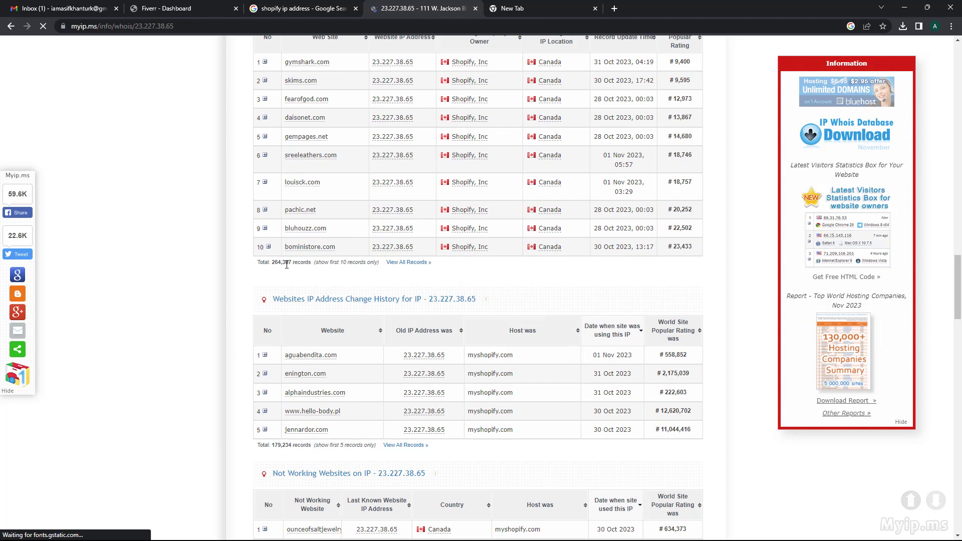
scroll(287, 265, down, 5)
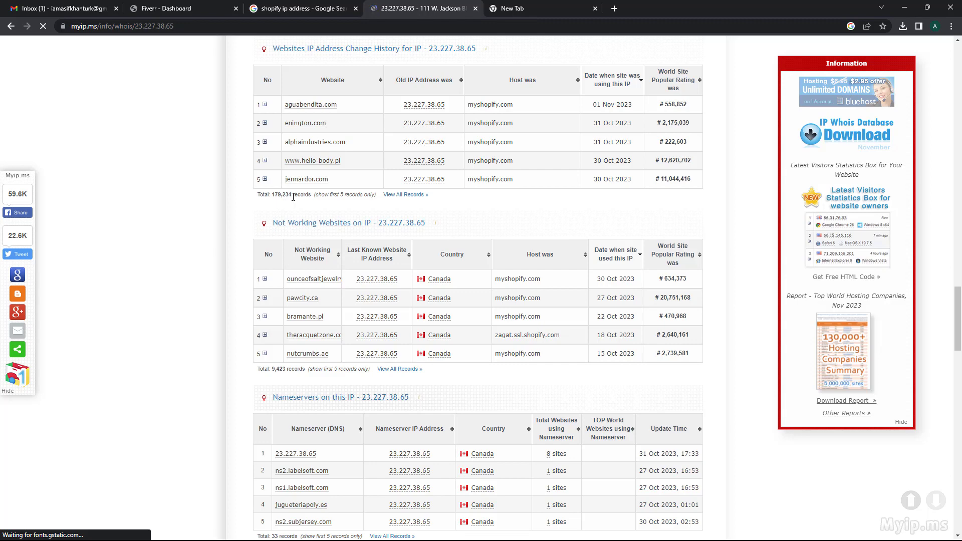
scroll(346, 195, up, 5)
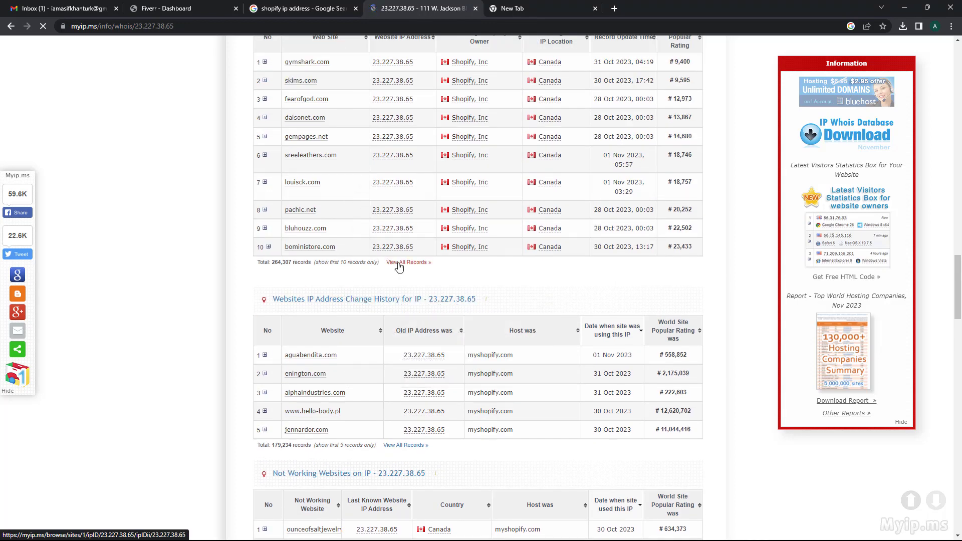
right_click(407, 263)
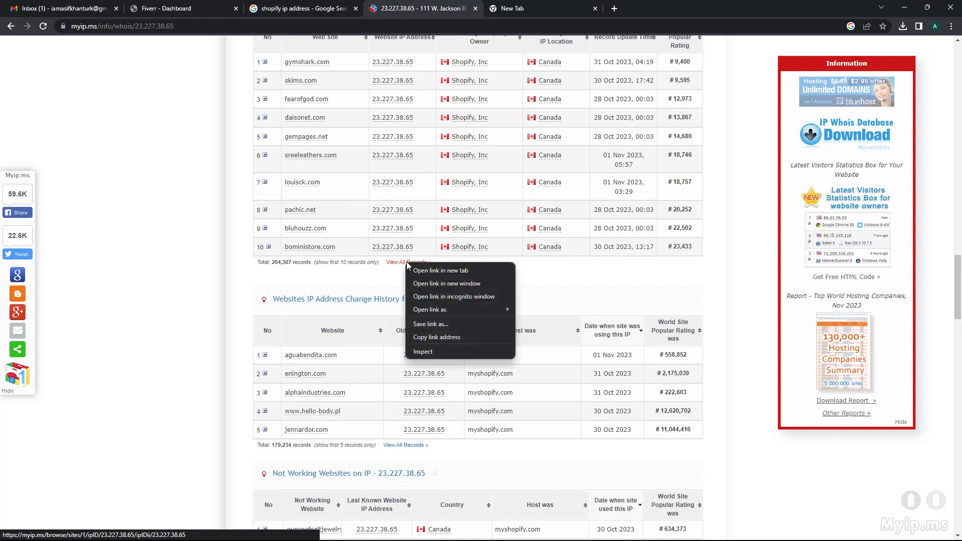
click(455, 271)
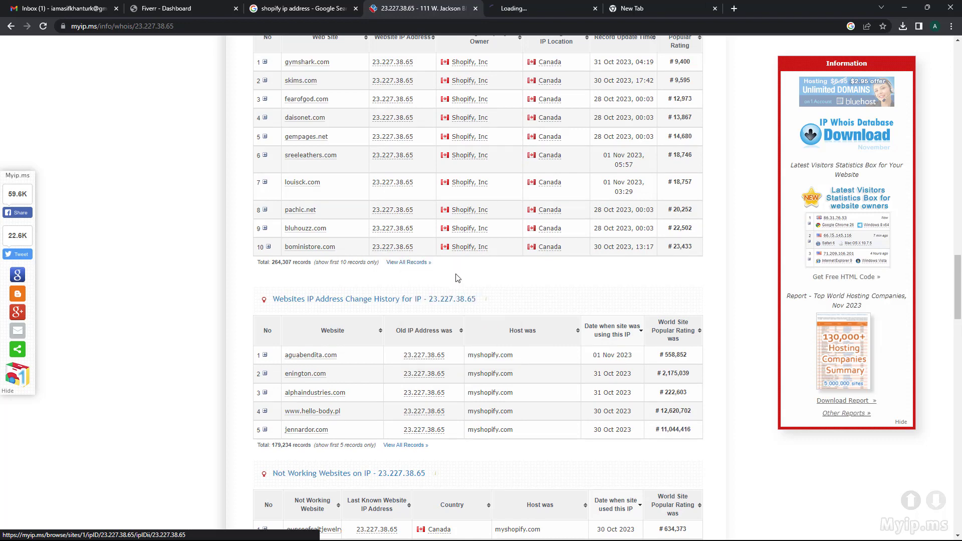
click(543, 8)
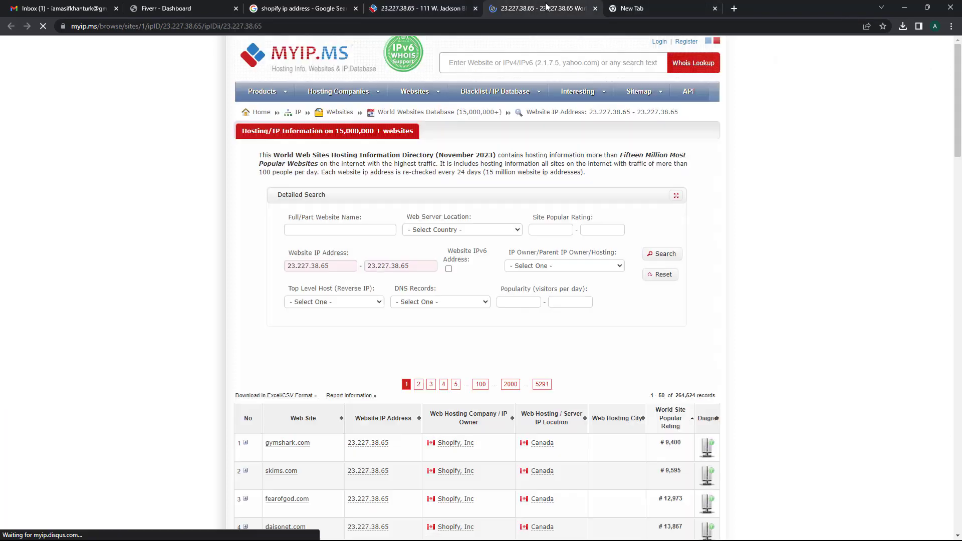
- Go back to the Whois results and open all records of the websites' IP address change history in a new tab
click(416, 5)
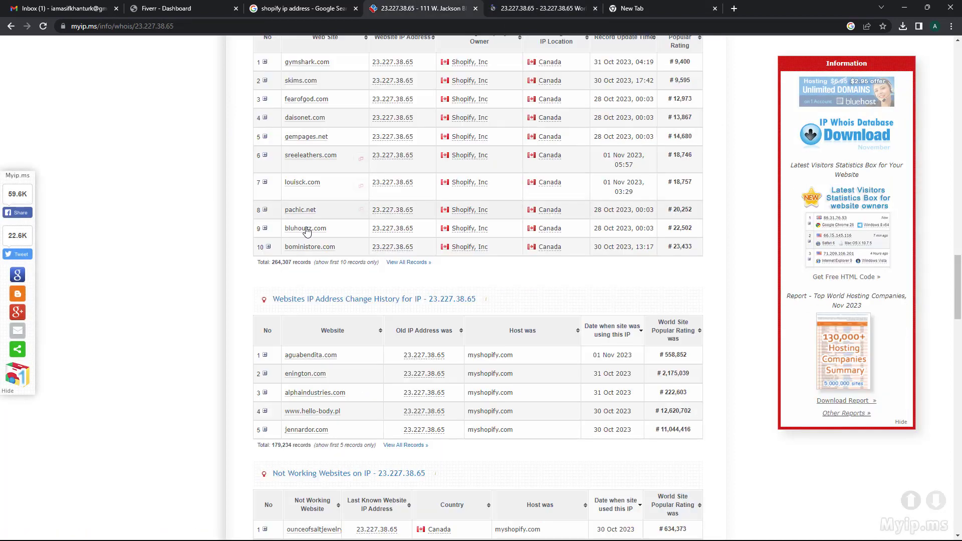
scroll(311, 228, down, 6)
right_click(410, 149)
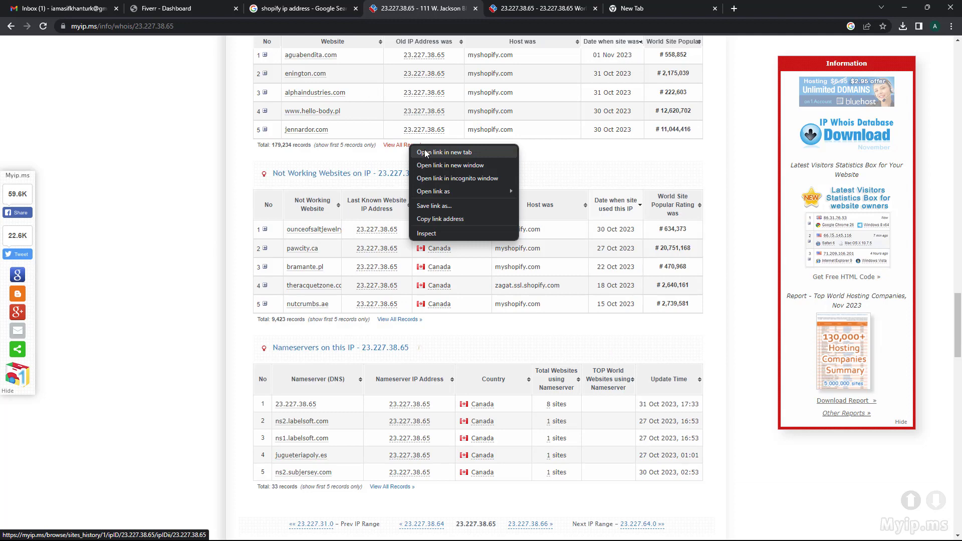
click(424, 152)
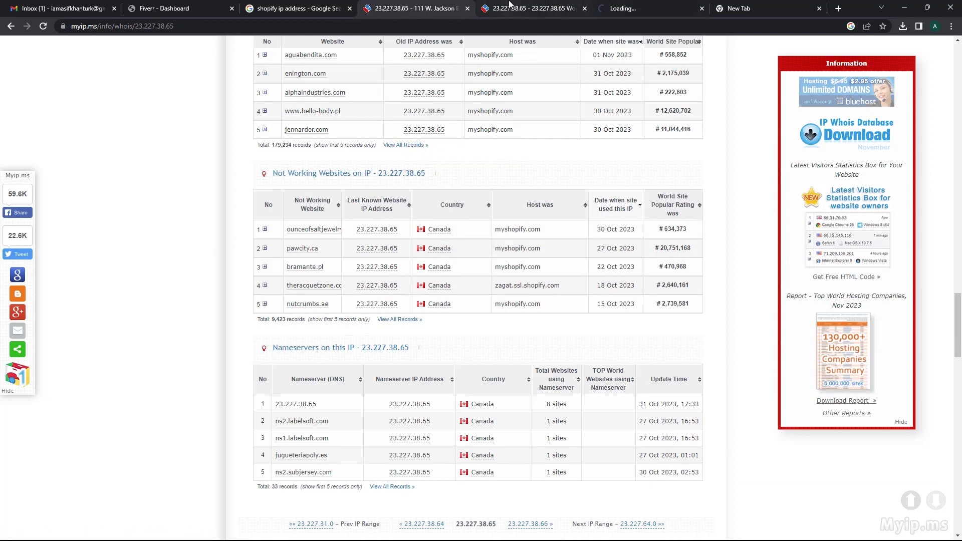
- Return to the full list of known websites and sort it by World Site Popular Rating, highest rating number first
click(540, 10)
scroll(481, 225, down, 5)
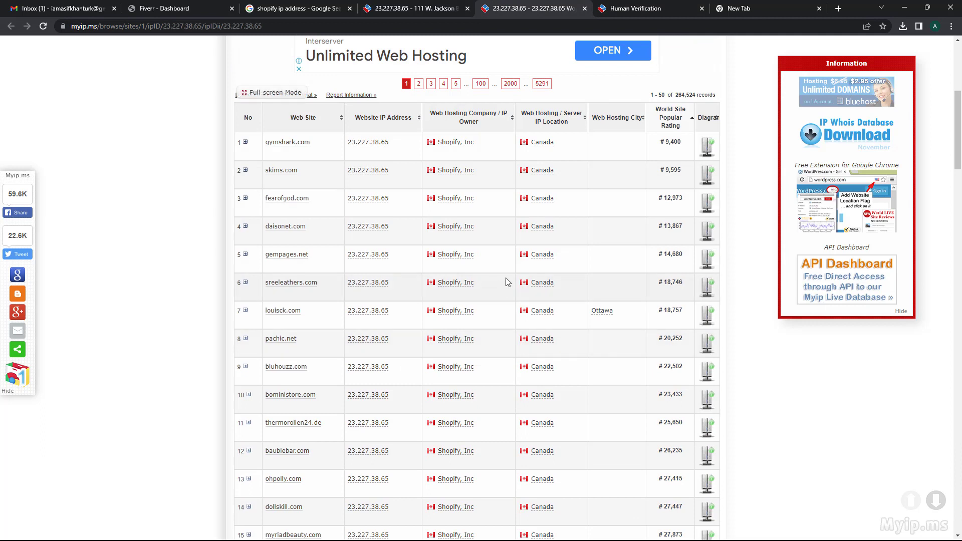
scroll(369, 245, up, 1)
scroll(370, 246, up, 1)
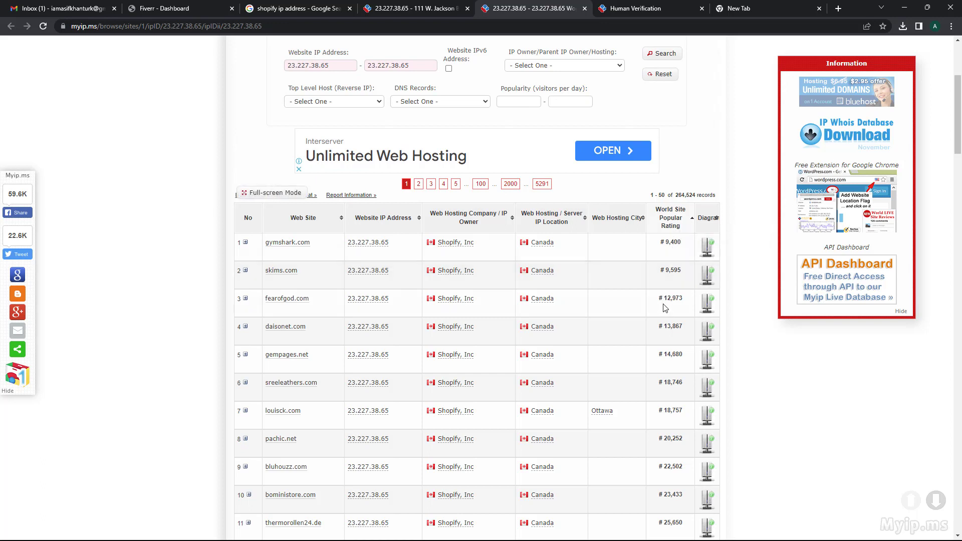
click(688, 224)
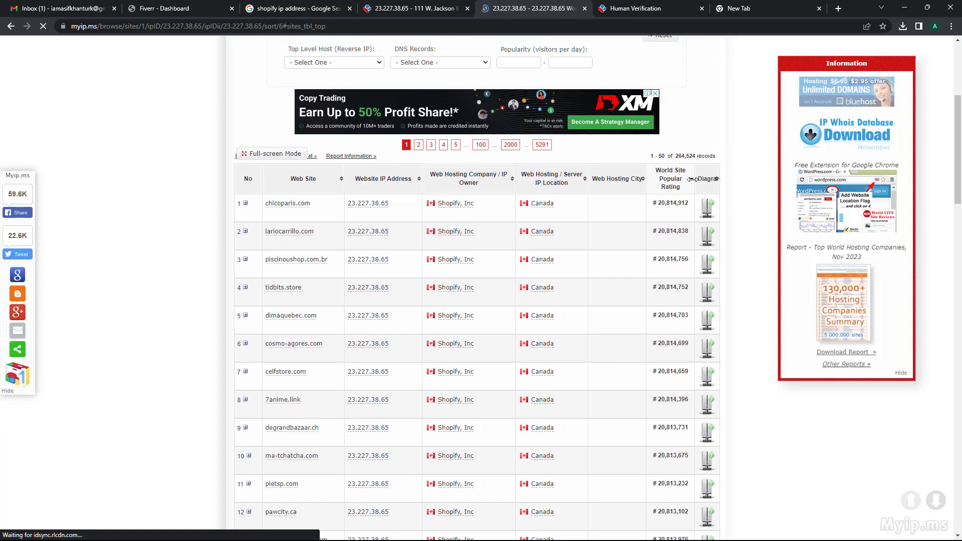
scroll(696, 190, up, 1)
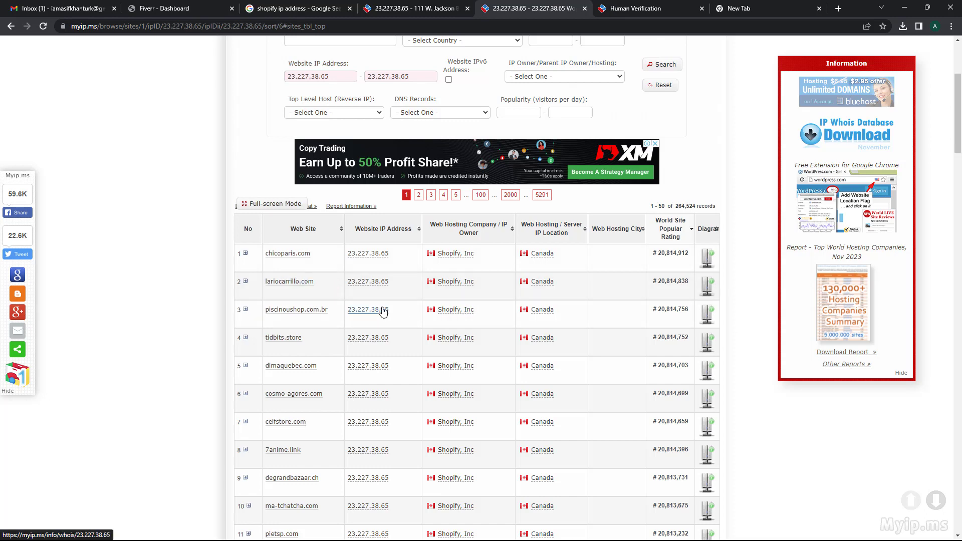
- Go to page 5 of the sorted website list, completing the human verification, and browse the stores there
scroll(383, 311, down, 2)
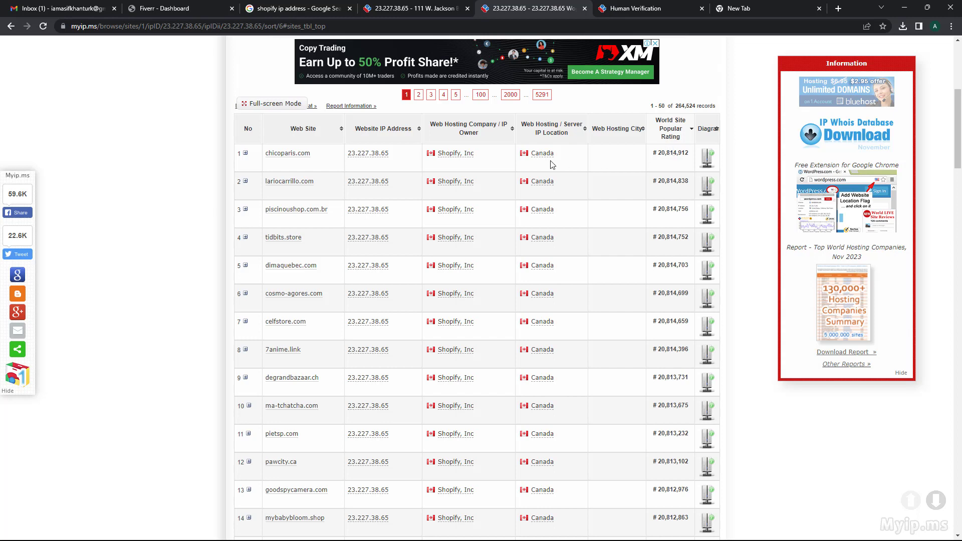
scroll(574, 230, down, 3)
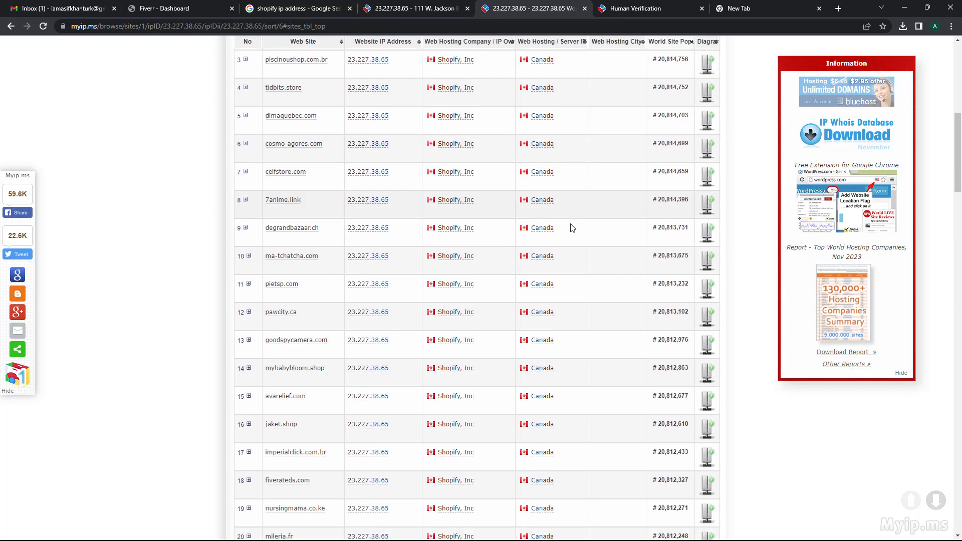
scroll(512, 250, down, 20)
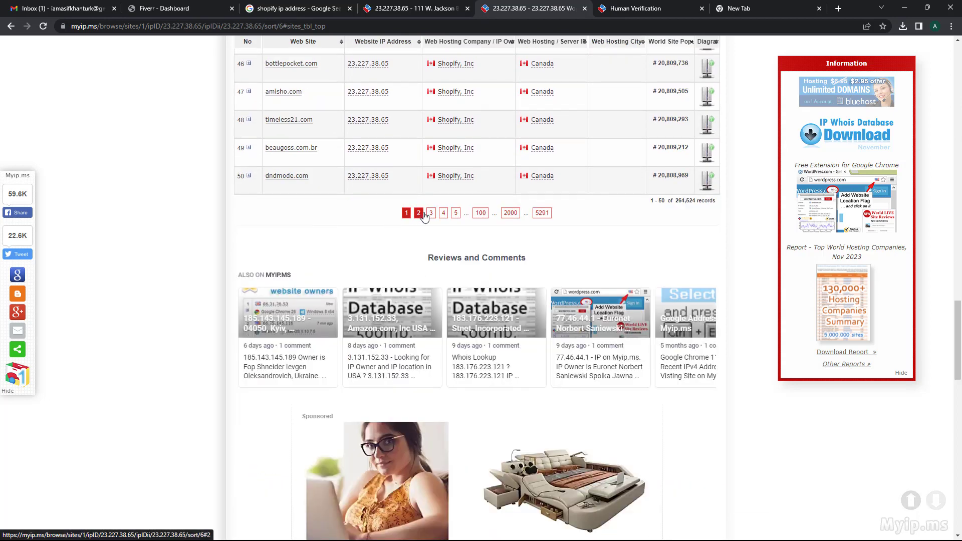
click(456, 213)
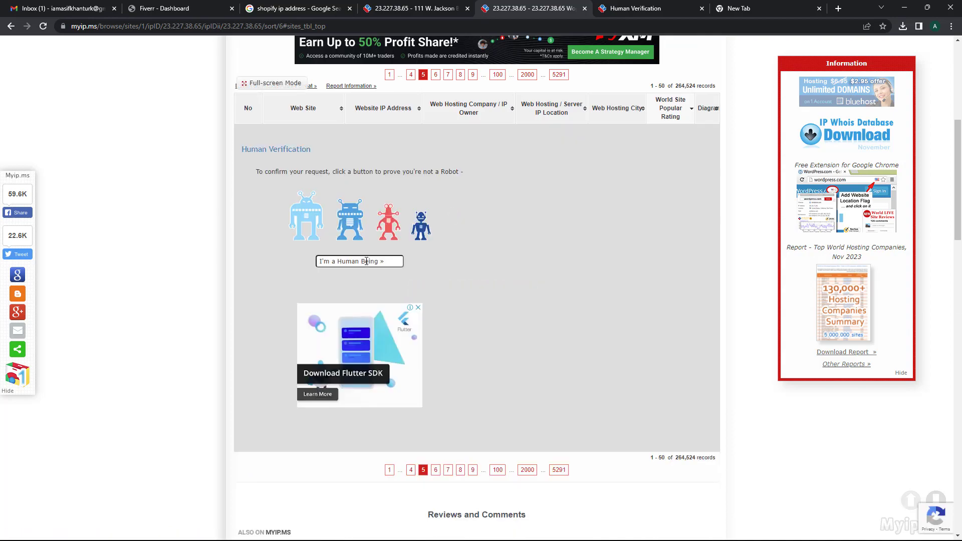
click(381, 261)
scroll(424, 192, down, 4)
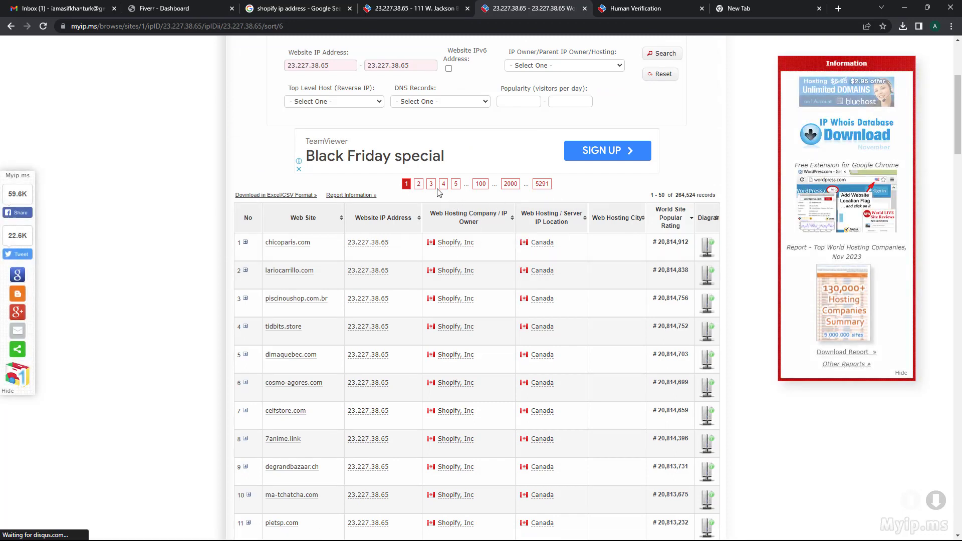
click(454, 184)
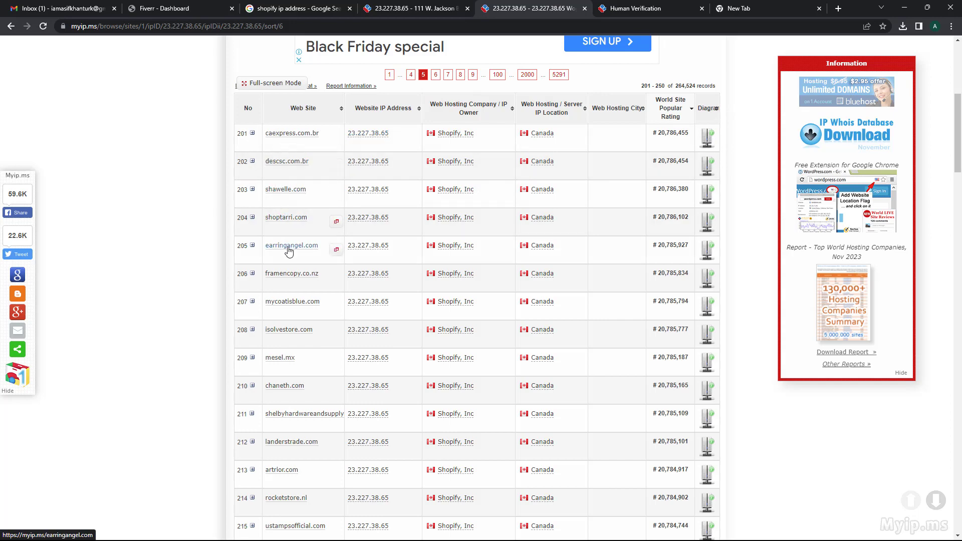
scroll(287, 249, down, 4)
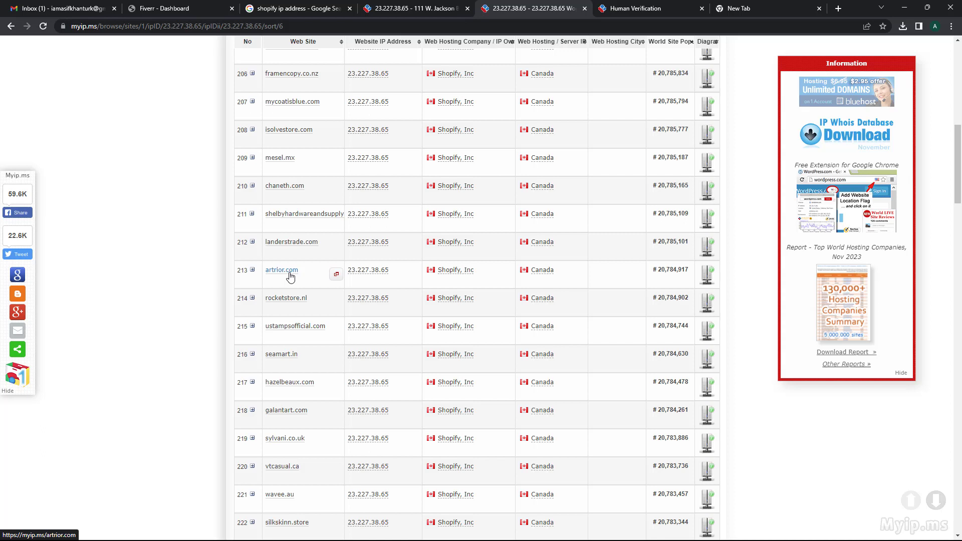
- Copy the domain artrior.com from the list, close the Human Verification page and open the store in the empty tab, dismissing the translation offer
click(291, 273)
drag(300, 273, 264, 272)
right_click(274, 270)
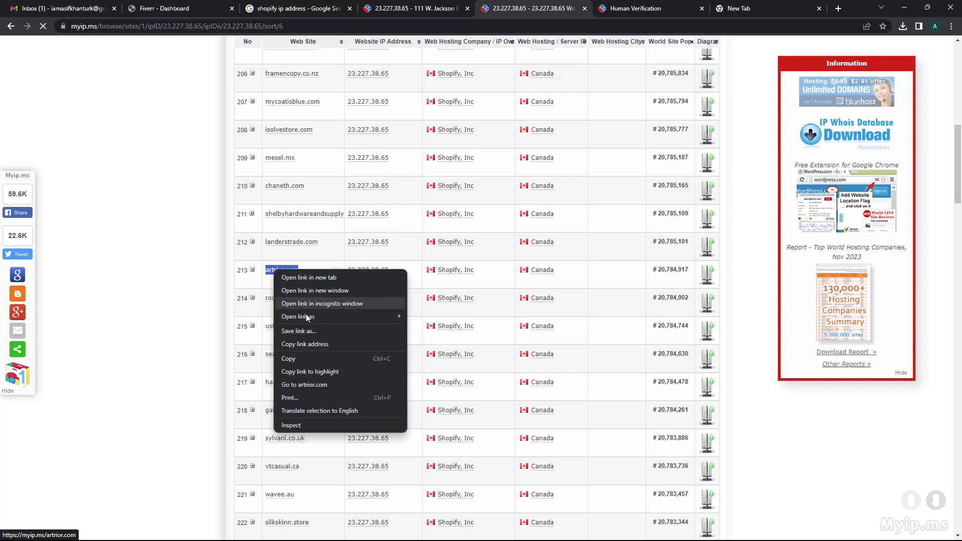
click(295, 358)
click(734, 8)
click(700, 8)
click(448, 25)
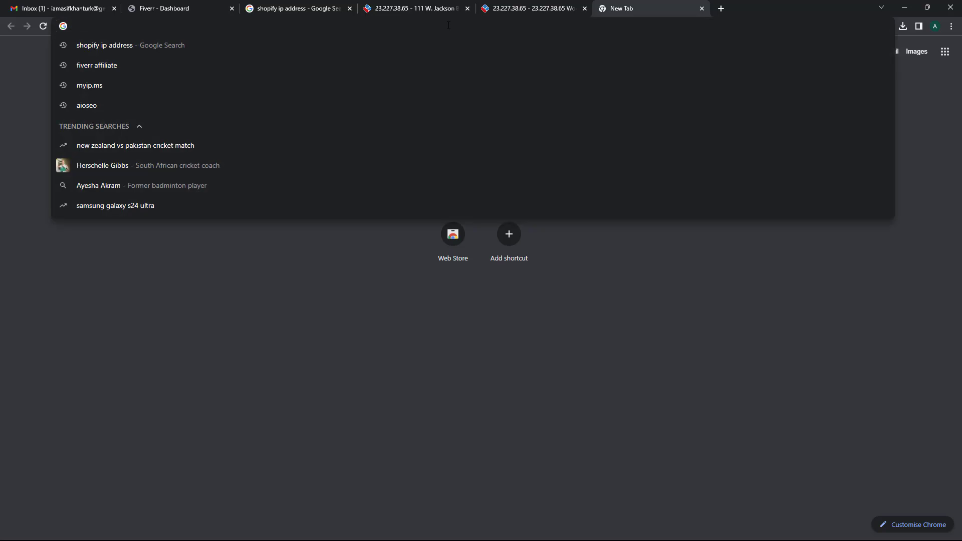
key(ctrl+v)
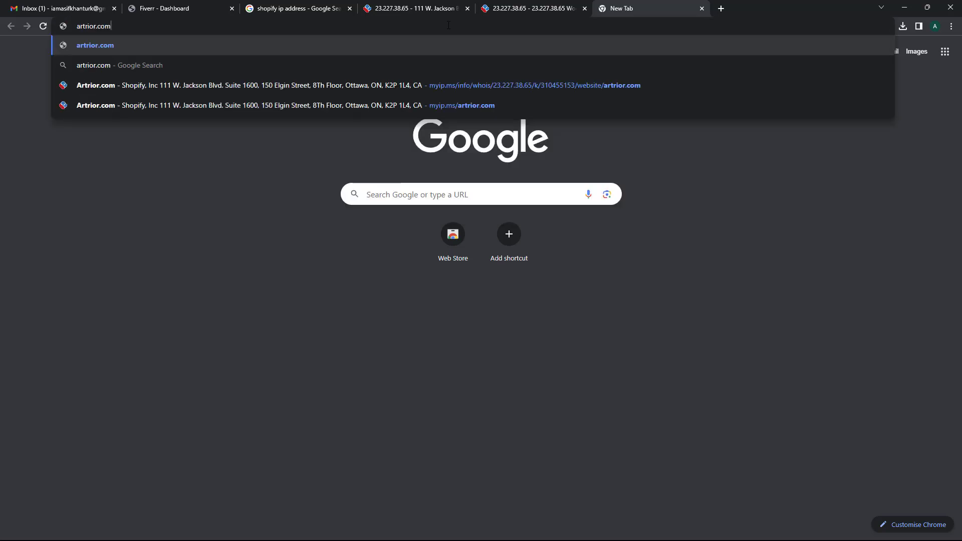
key(Return)
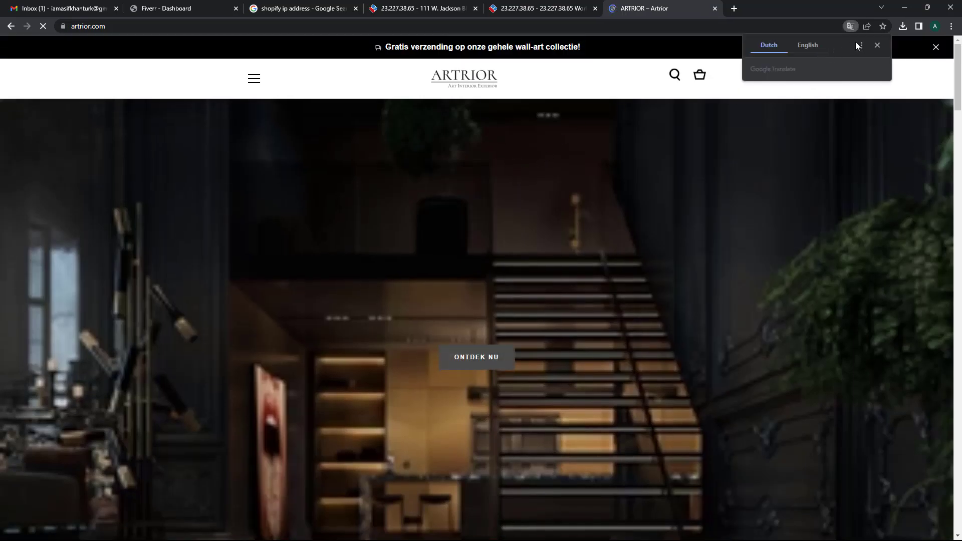
click(875, 45)
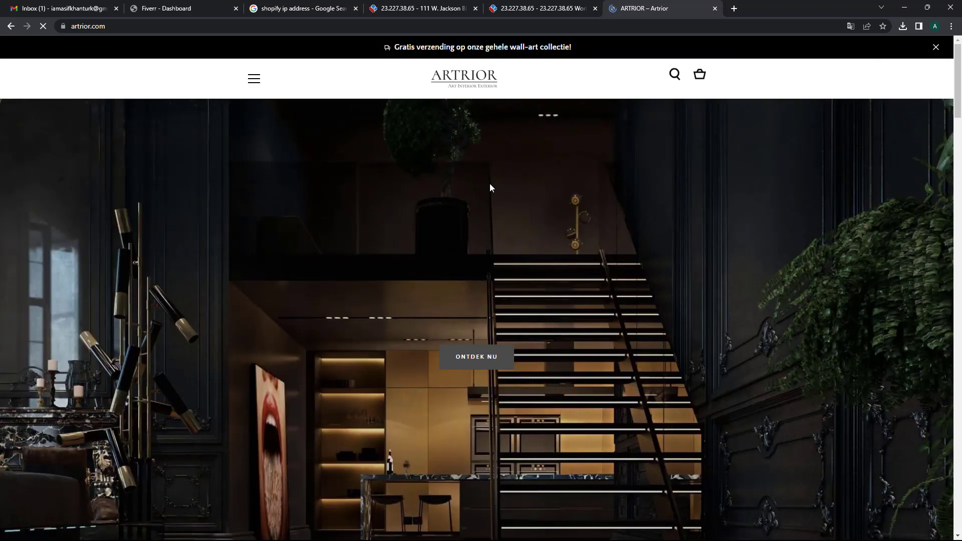
- Look through the Artrior homepage down to the footer for design details and contact information
scroll(487, 187, down, 10)
scroll(478, 200, down, 15)
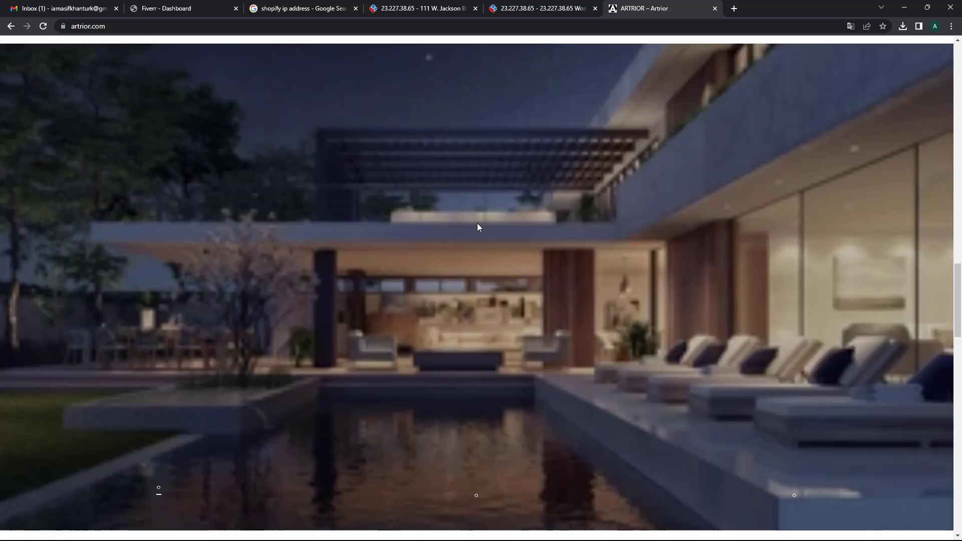
scroll(477, 221, down, 15)
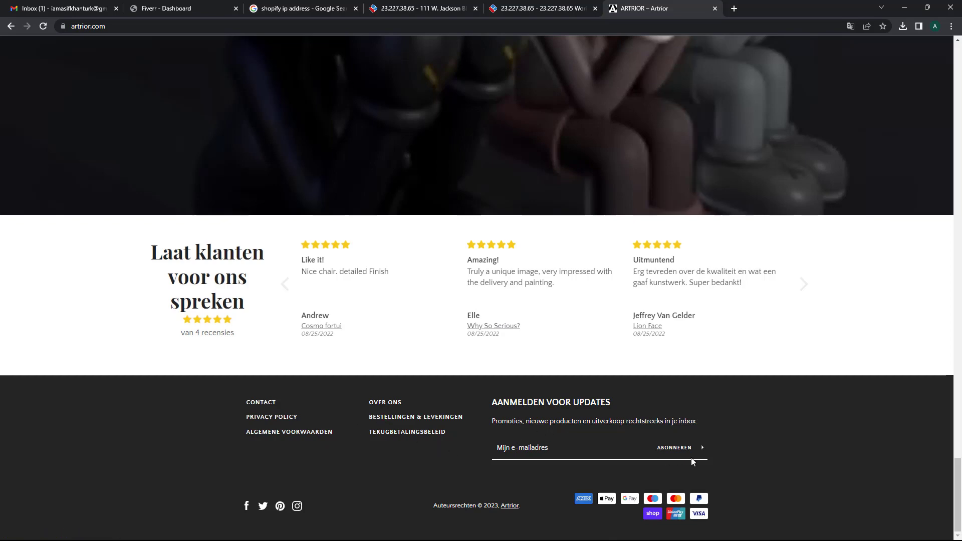
scroll(362, 419, up, 10)
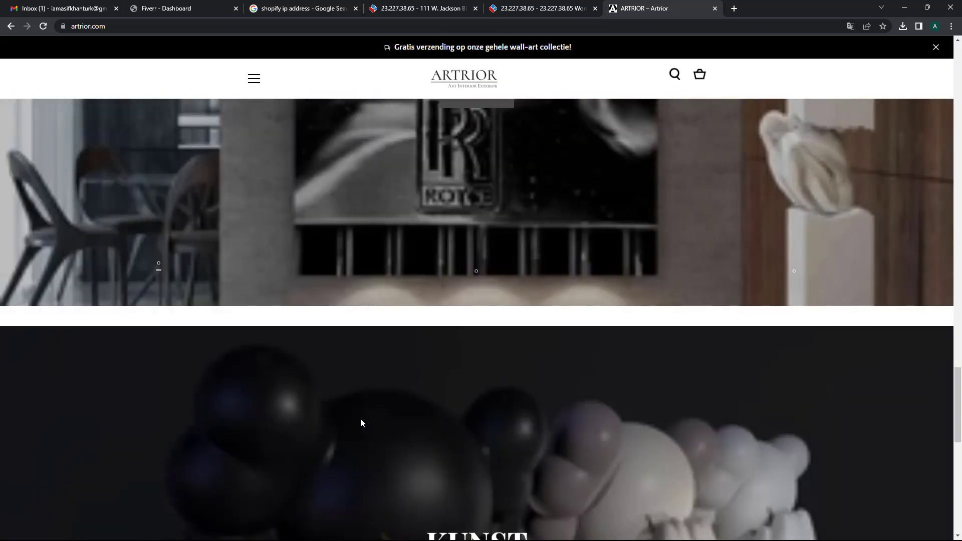
scroll(362, 421, down, 10)
scroll(362, 432, down, 1)
- Check Artrior's contact page and navigation menu for contact details, and close the store
click(268, 406)
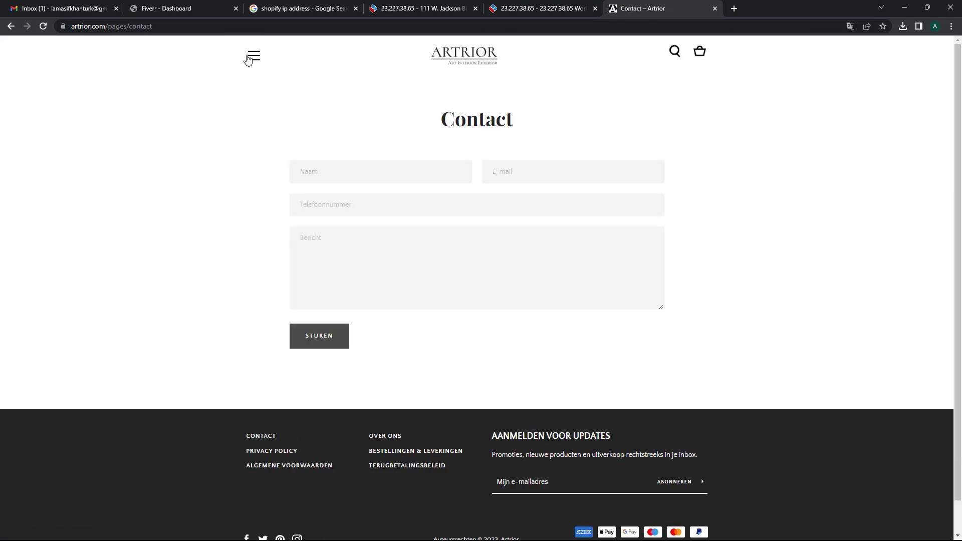
click(252, 58)
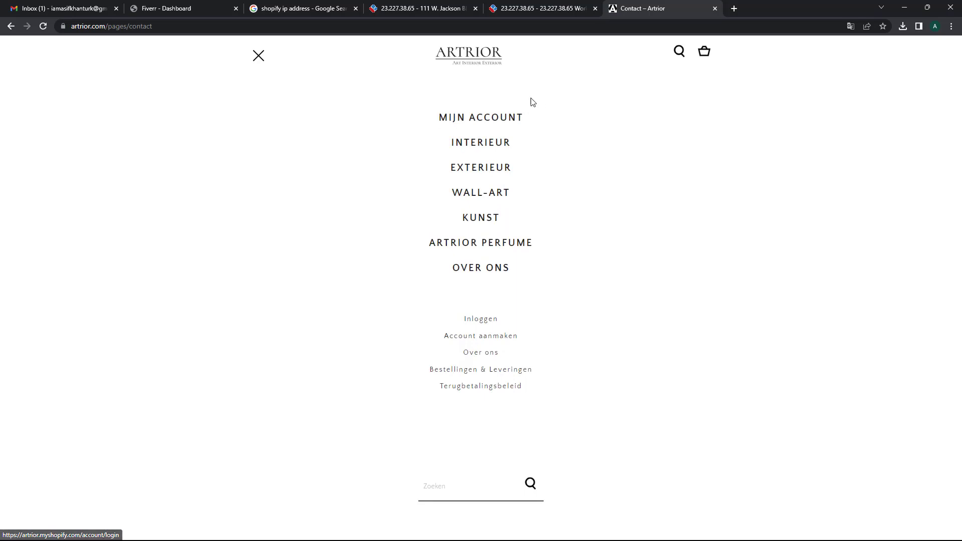
click(715, 8)
- Copy the domain sylvani.co.uk from the website list and open that store in a new tab
scroll(257, 346, down, 3)
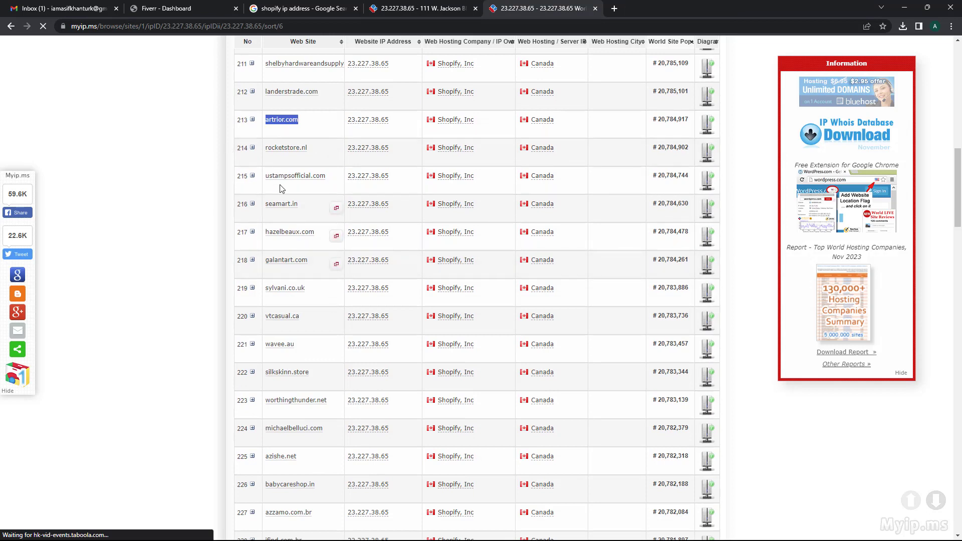
drag(309, 259, 268, 291)
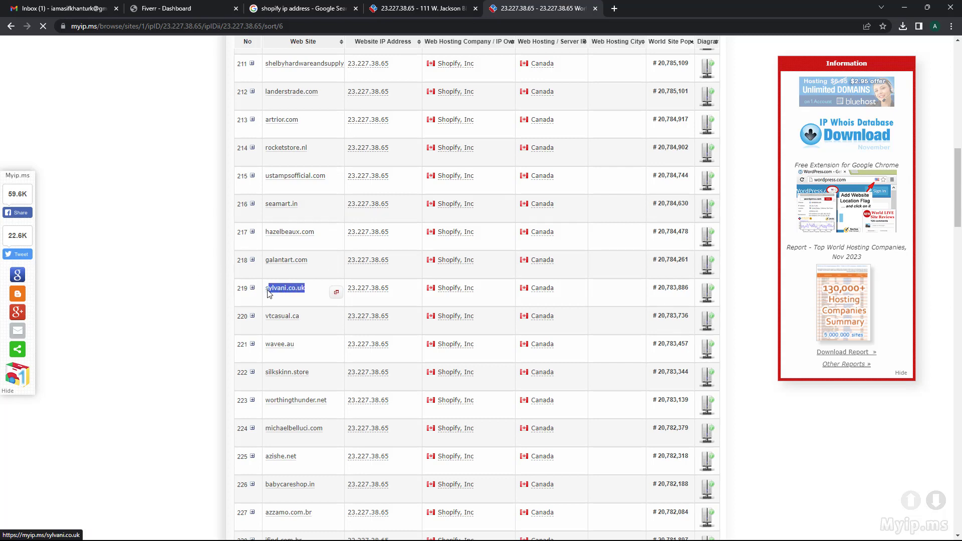
right_click(275, 290)
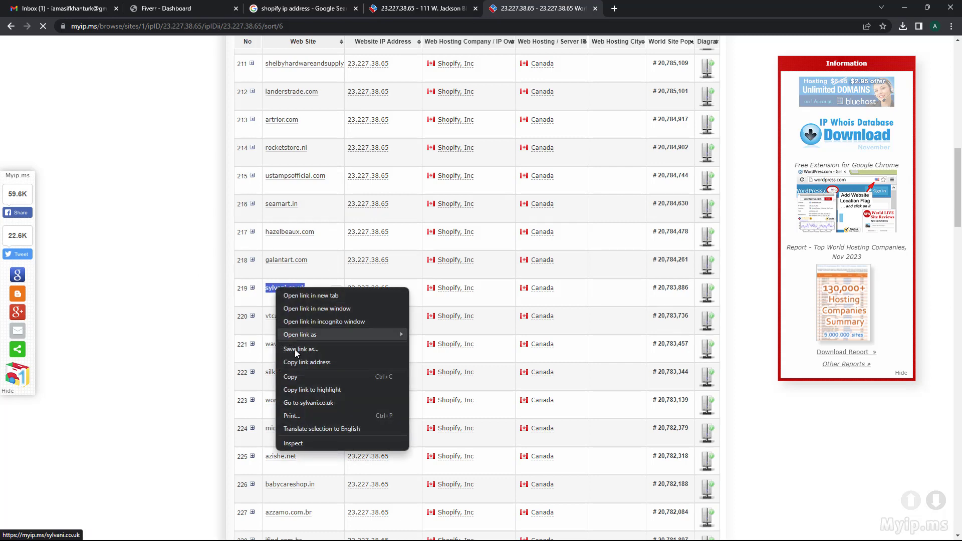
click(294, 380)
click(614, 8)
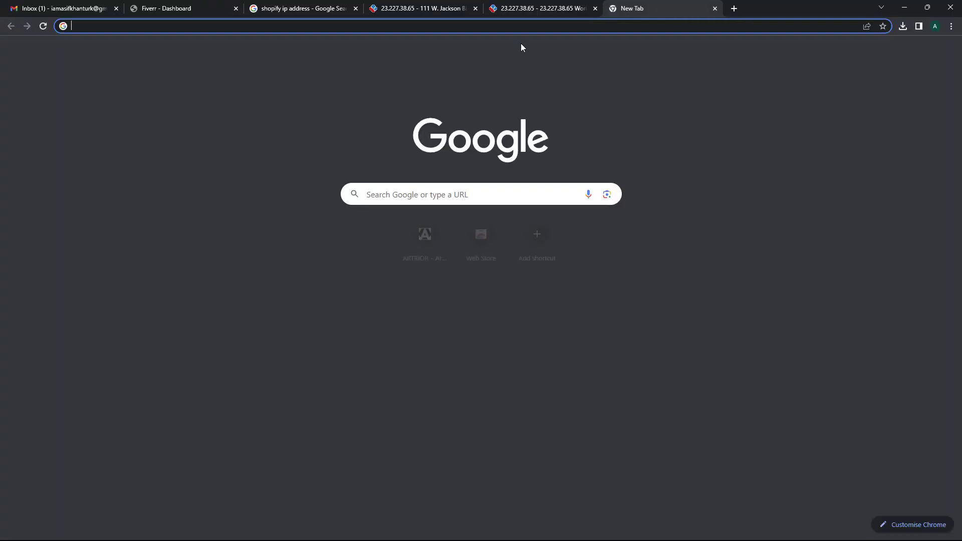
right_click(517, 29)
click(558, 87)
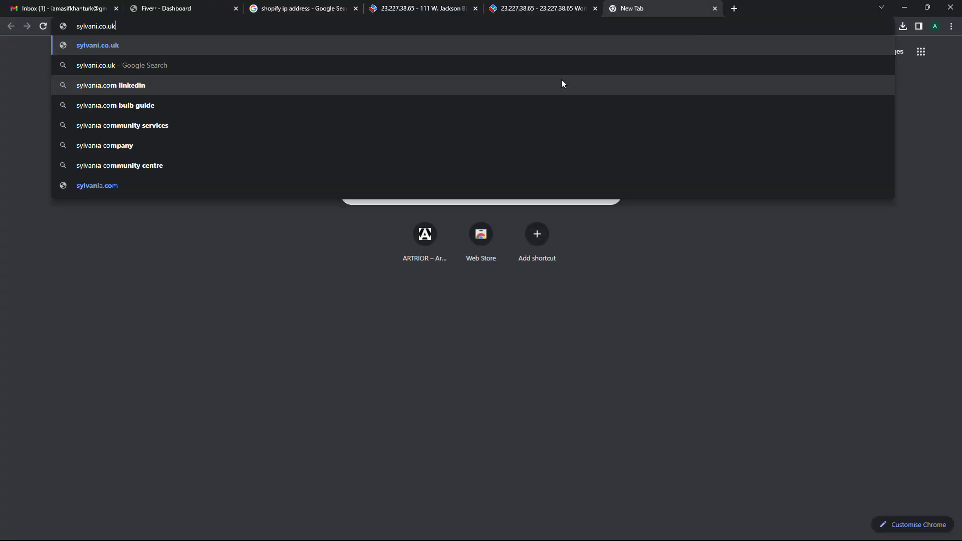
key(Return)
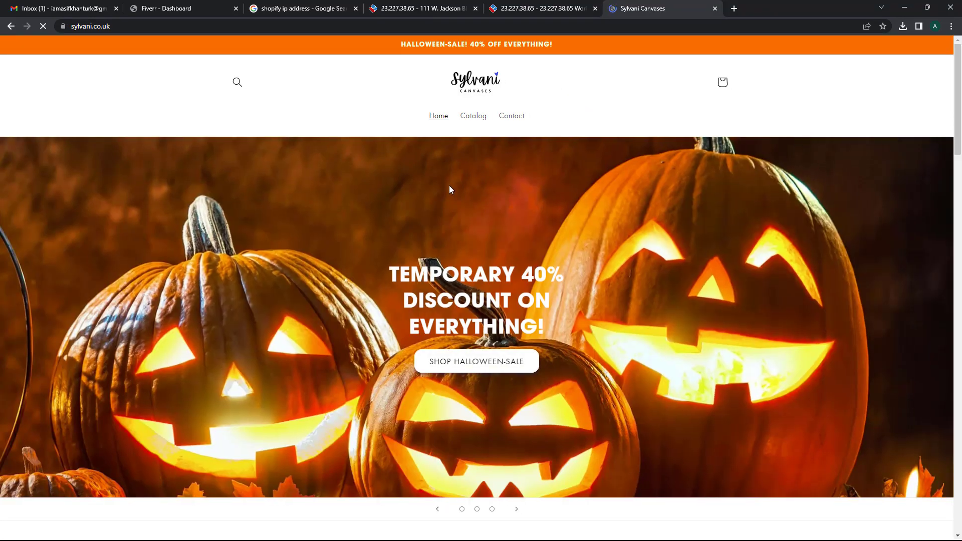
- Look through the Sylvani Canvases homepage, examining its products, customer reviews, collections and footer
scroll(502, 234, down, 20)
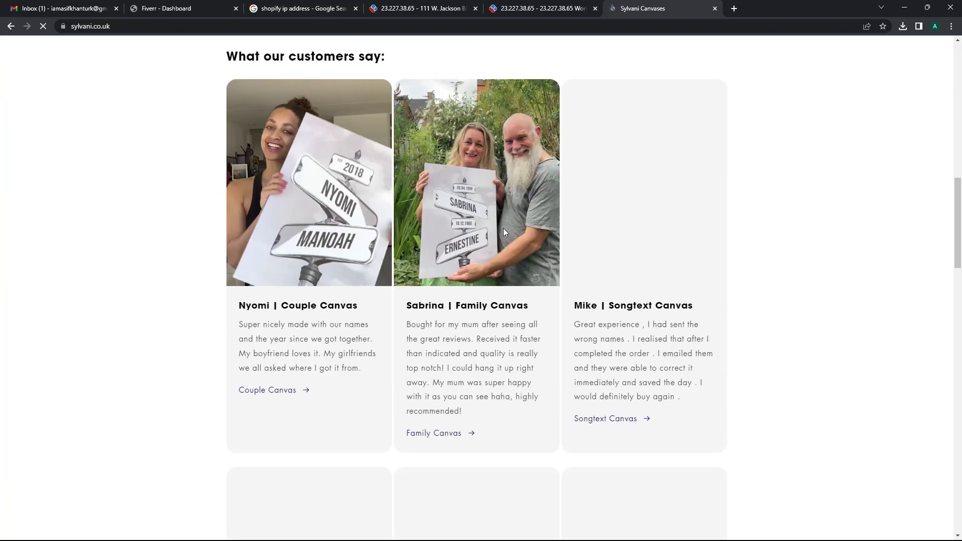
scroll(503, 237, down, 10)
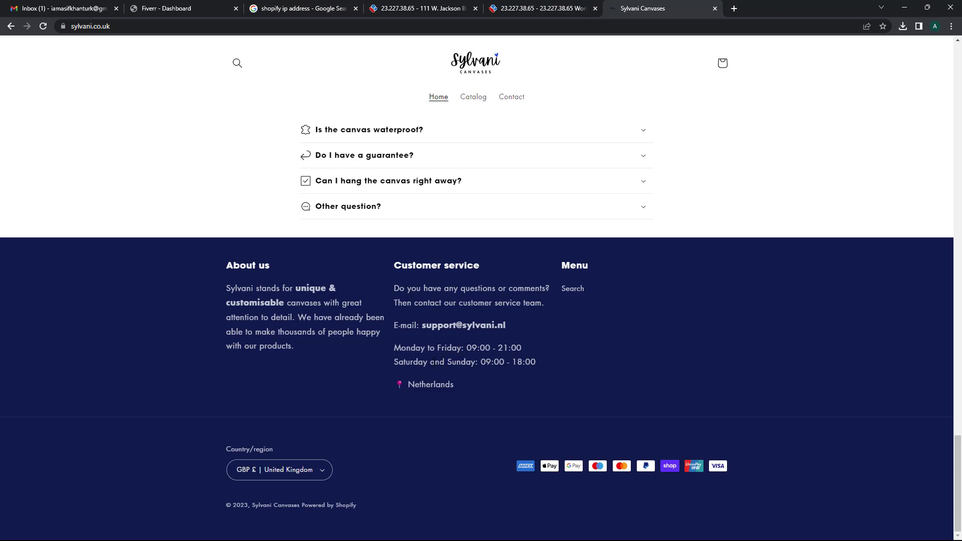
scroll(430, 303, up, 5)
scroll(399, 356, up, 13)
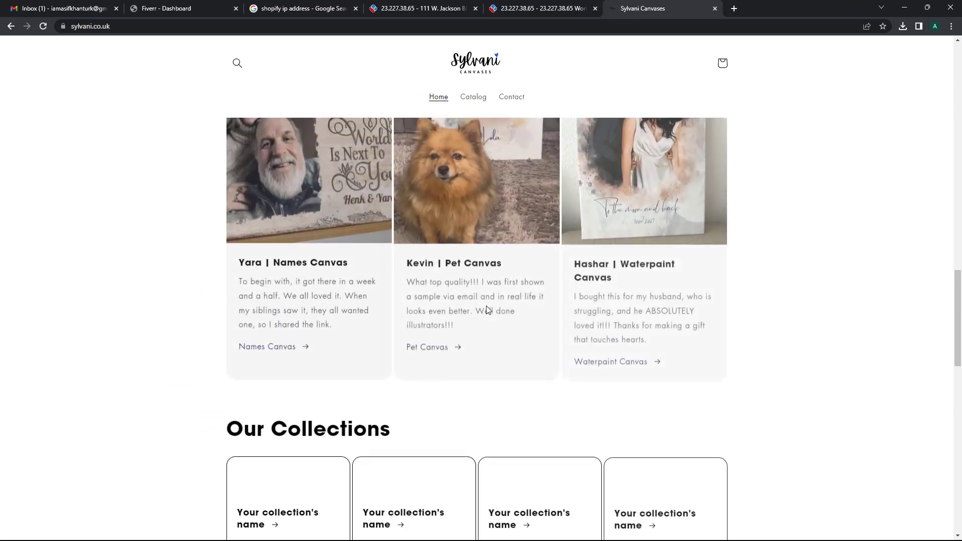
scroll(484, 308, up, 10)
- Open Sylvani's contact page and copy the customer service e-mail address from the footer
click(516, 99)
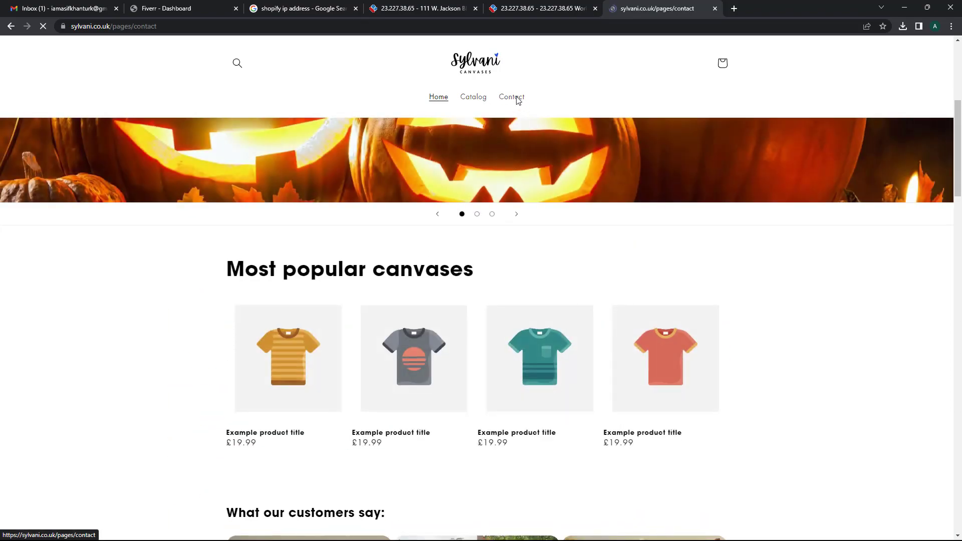
scroll(335, 318, down, 4)
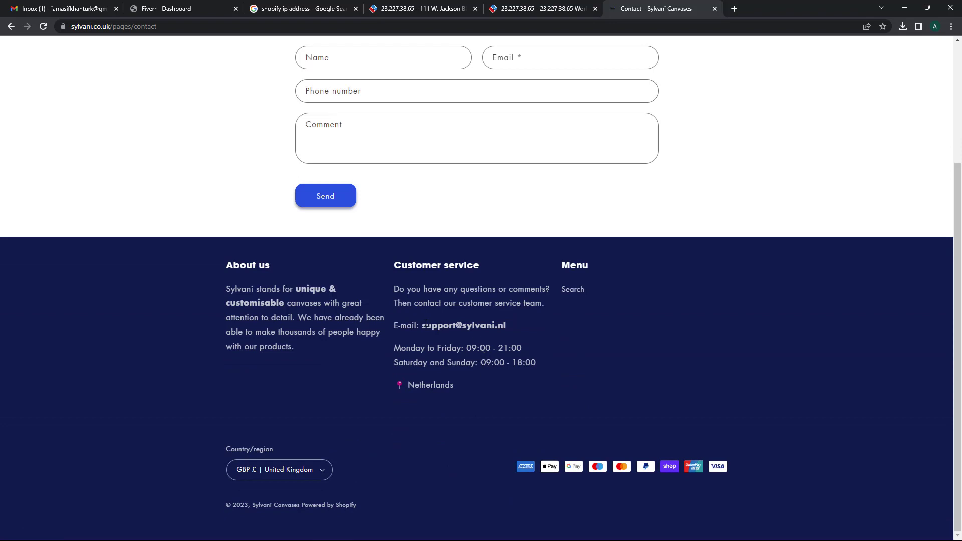
drag(422, 325, 507, 326)
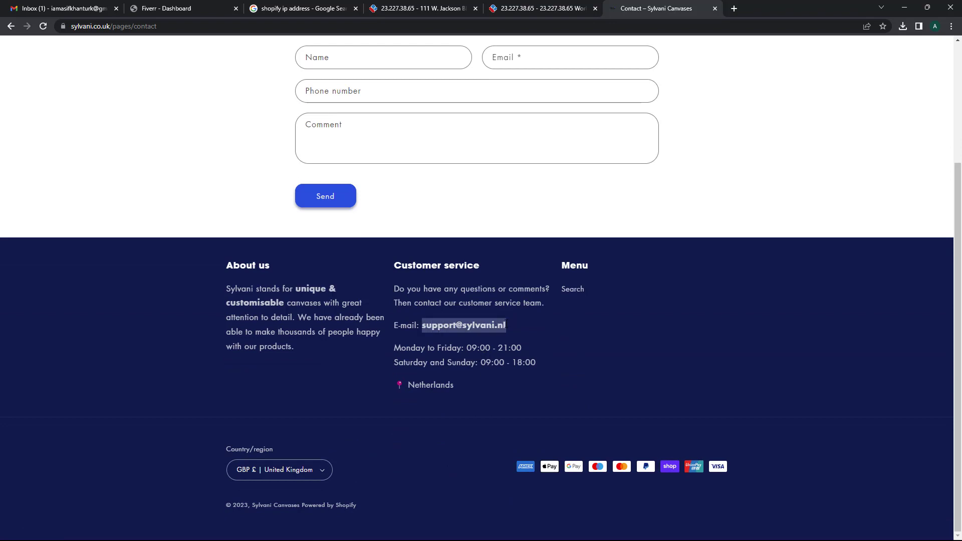
right_click(487, 327)
click(502, 333)
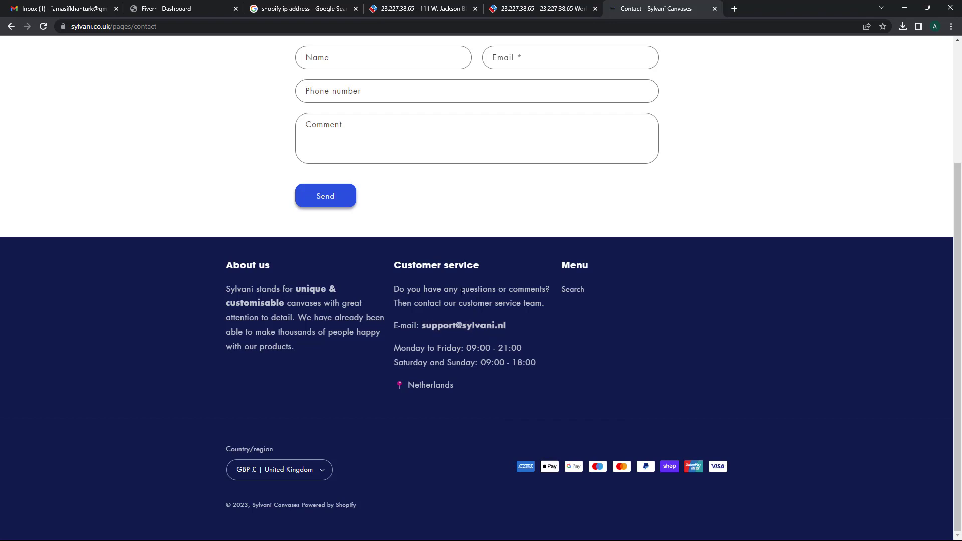
- Open the SEO analyzer at aioseo.com/seo-analyzer in a new tab
click(734, 9)
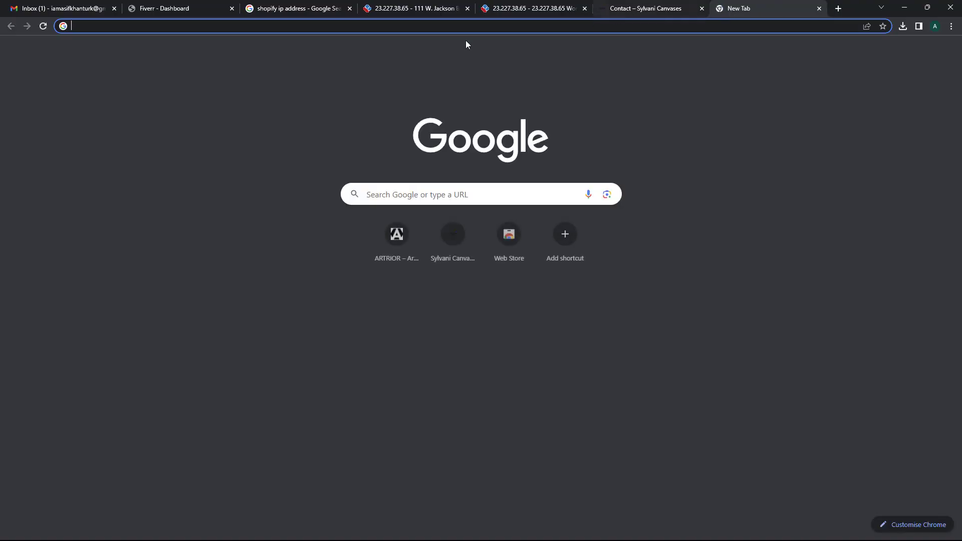
click(306, 10)
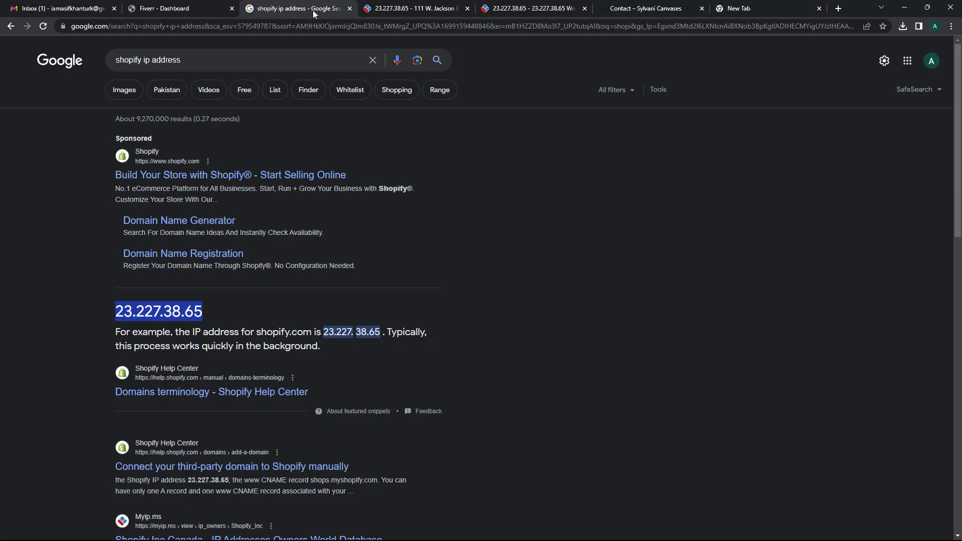
click(731, 10)
click(196, 25)
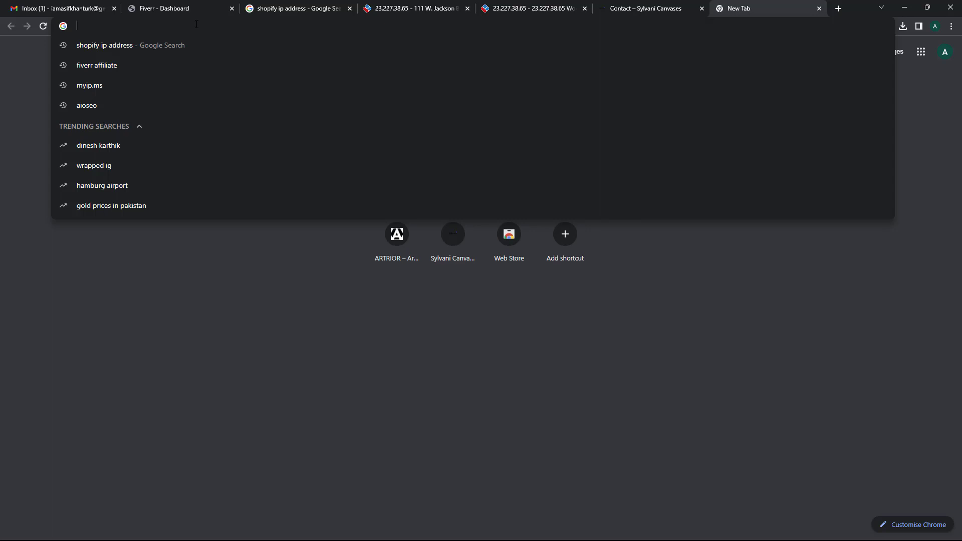
text(aioseo.)
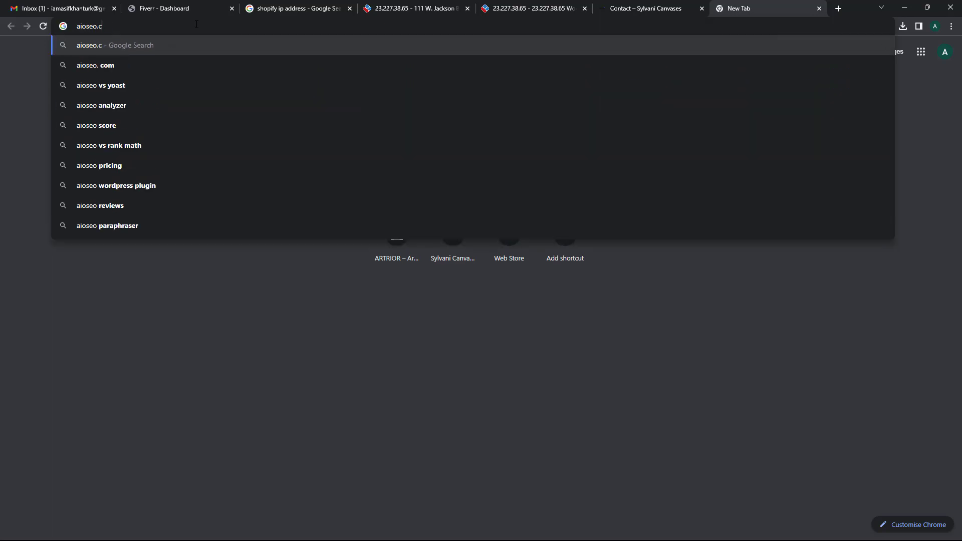
text(com/)
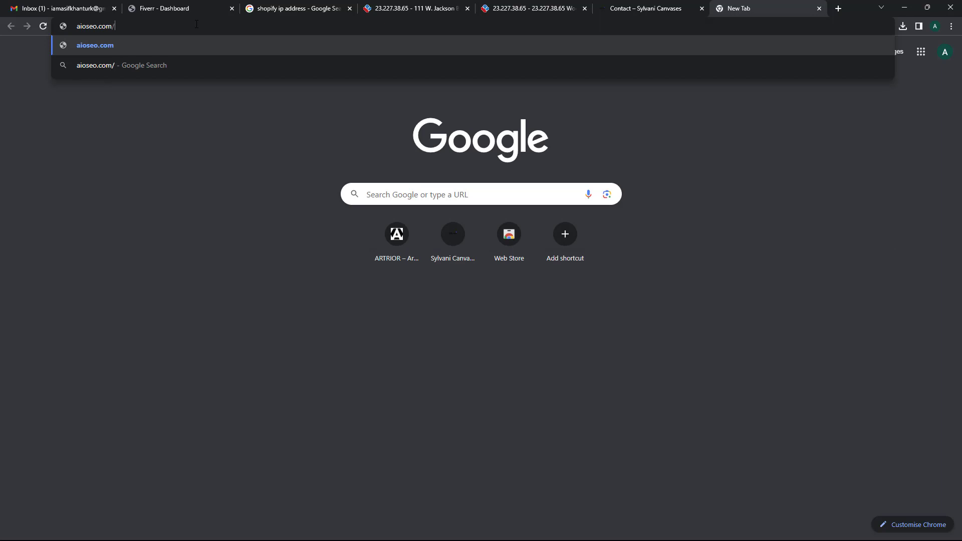
text(seo-analyzer)
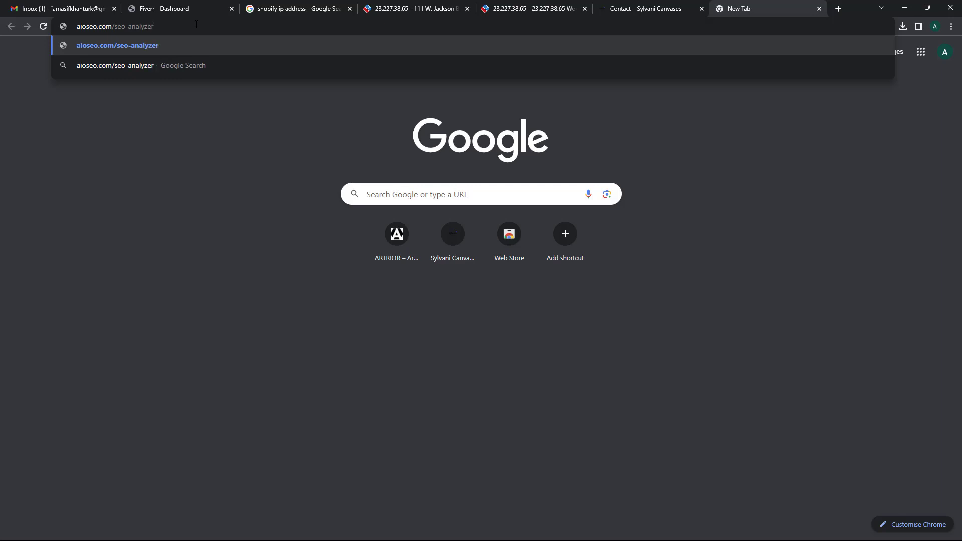
key(Return)
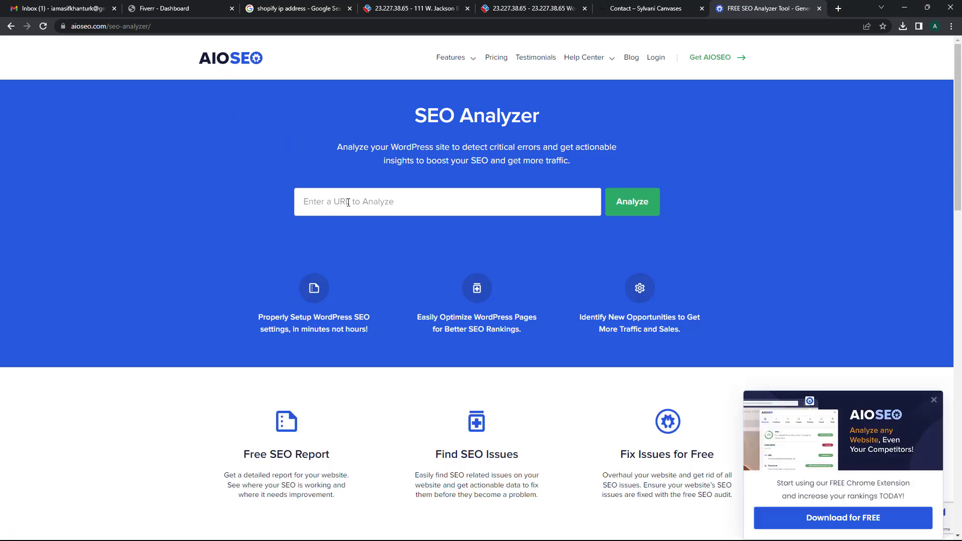
- Return to the Sylvani store and copy only the base domain part of its web address
click(664, 4)
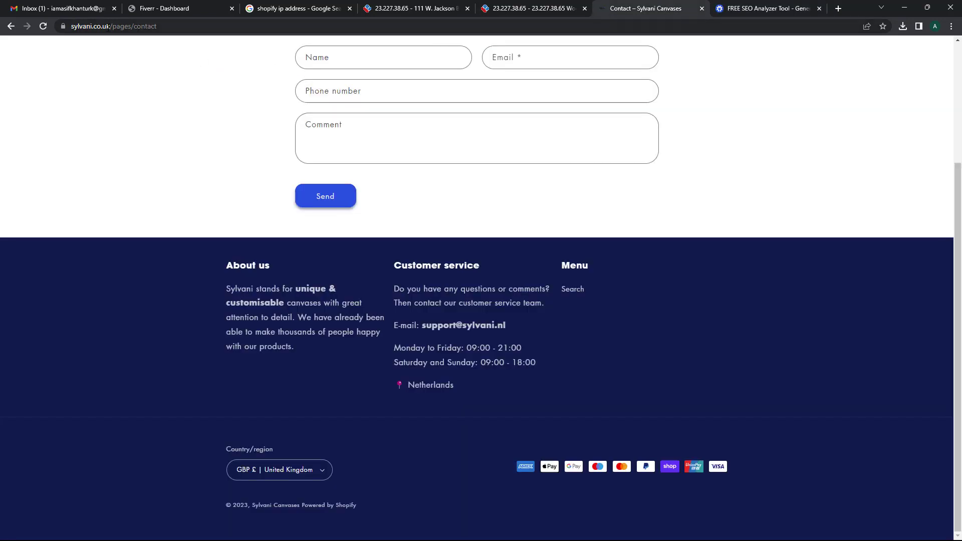
drag(109, 26, 71, 26)
right_click(93, 28)
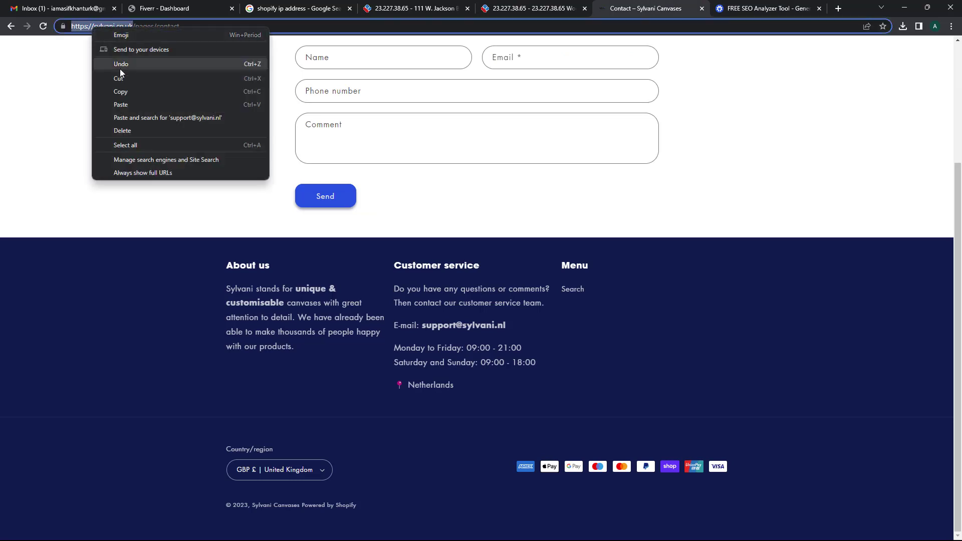
click(116, 91)
click(756, 7)
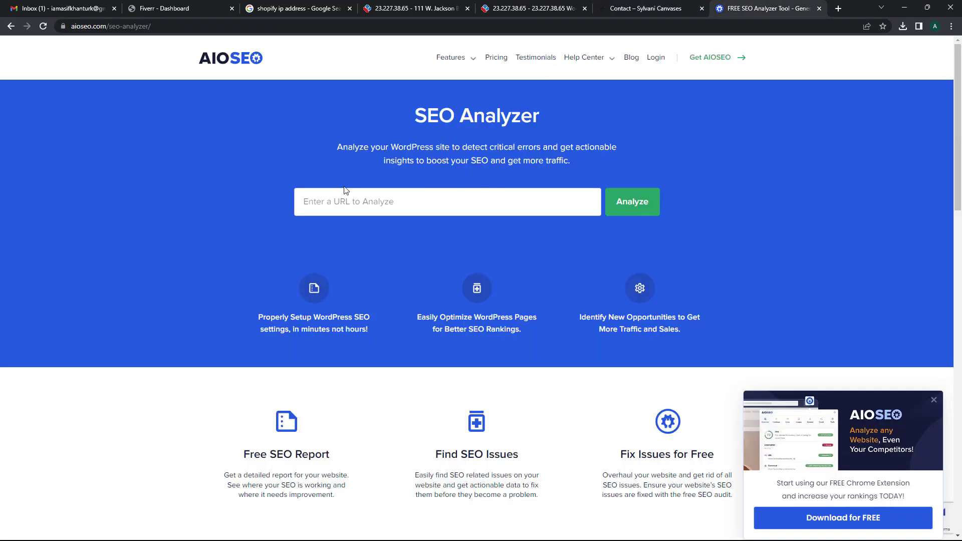
click(330, 200)
right_click(332, 200)
click(362, 263)
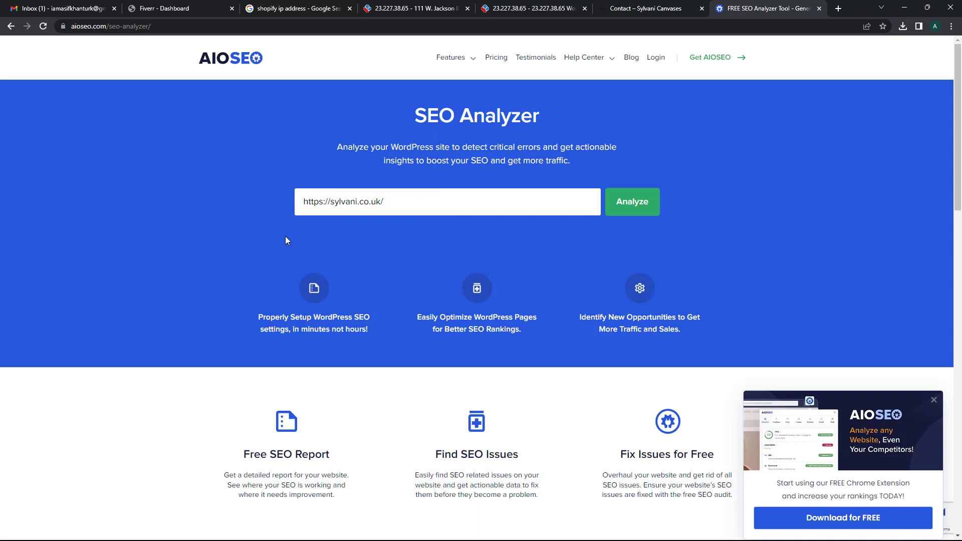
click(631, 208)
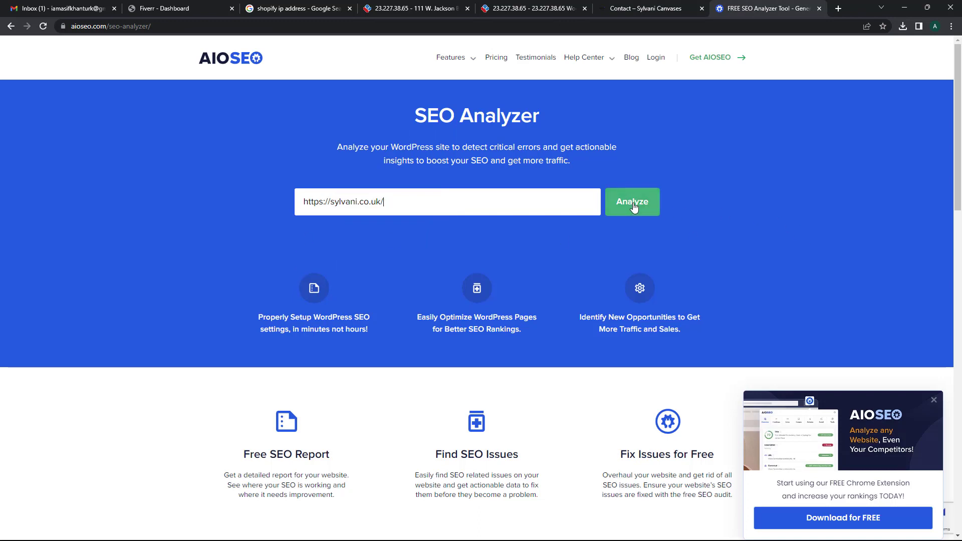
click(633, 206)
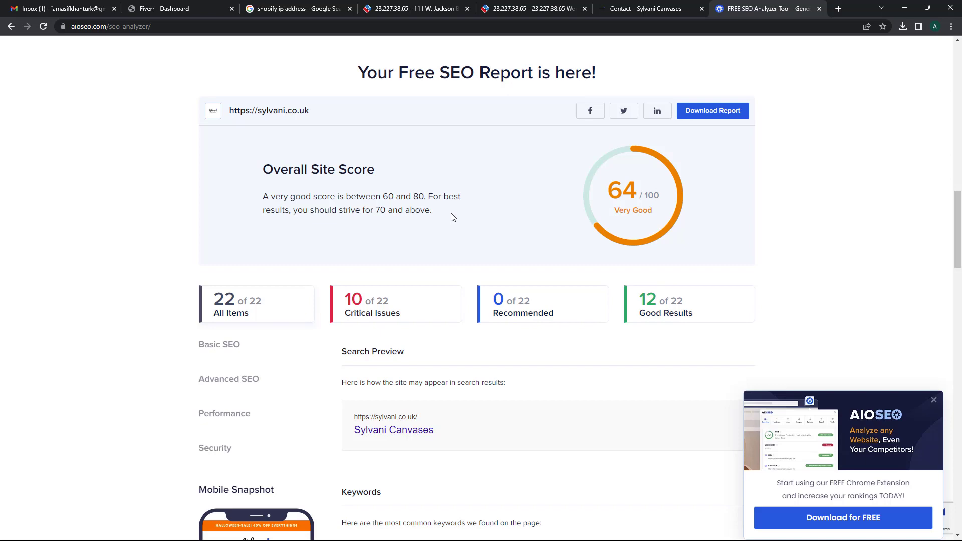
scroll(410, 285, down, 5)
scroll(413, 286, up, 6)
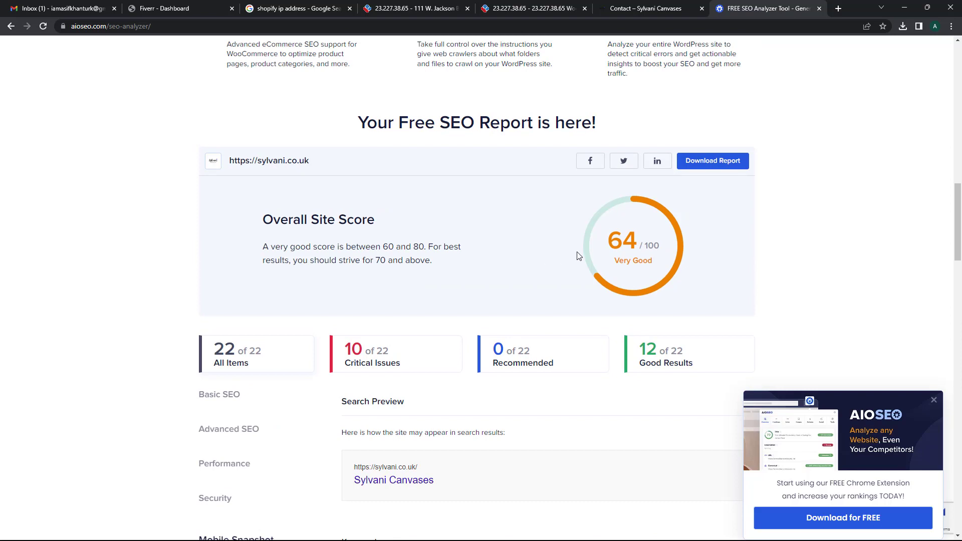
- Download the Sylvani SEO report, open aioseo-sylvanicouk.pdf and read through its first pages
click(726, 170)
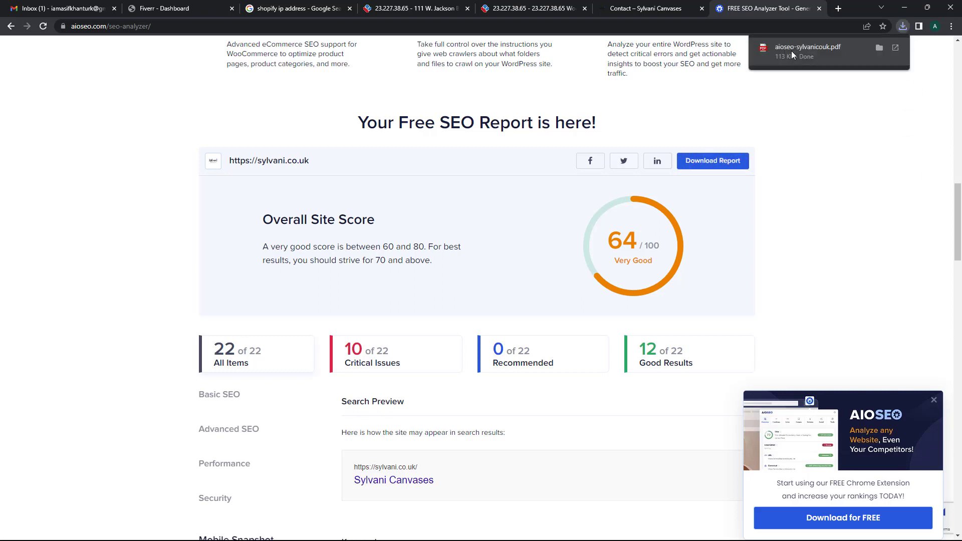
click(791, 50)
scroll(476, 317, down, 20)
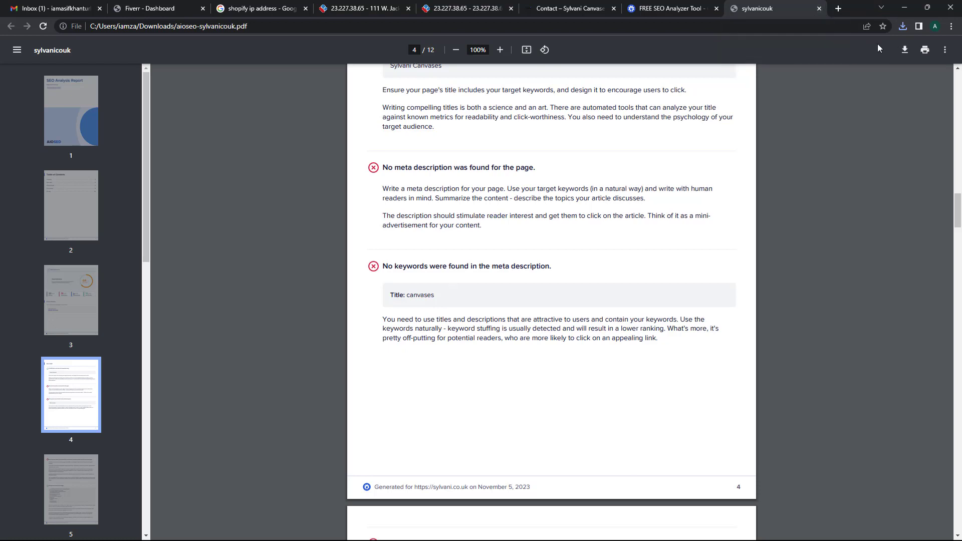
- Open the fiverr.com website in a new browser tab
click(838, 9)
click(928, 109)
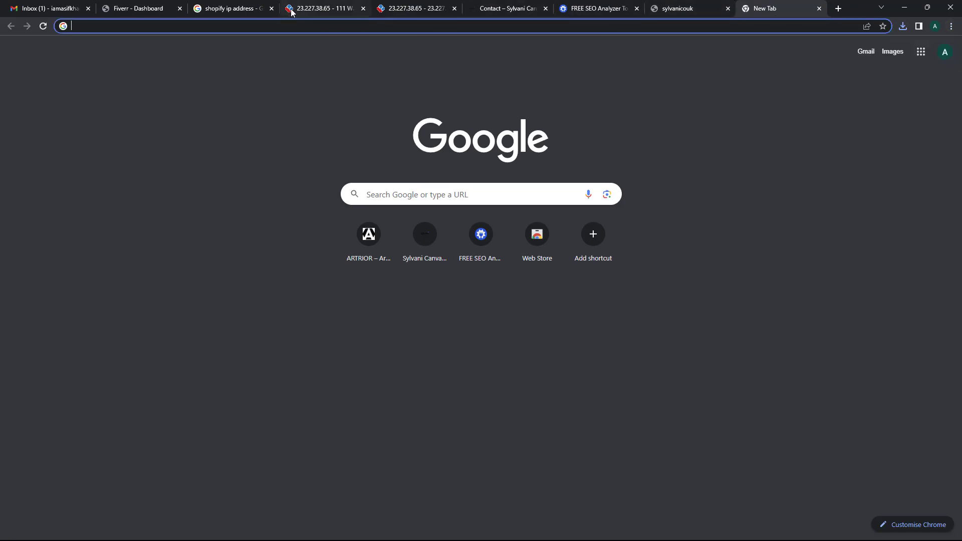
click(478, 6)
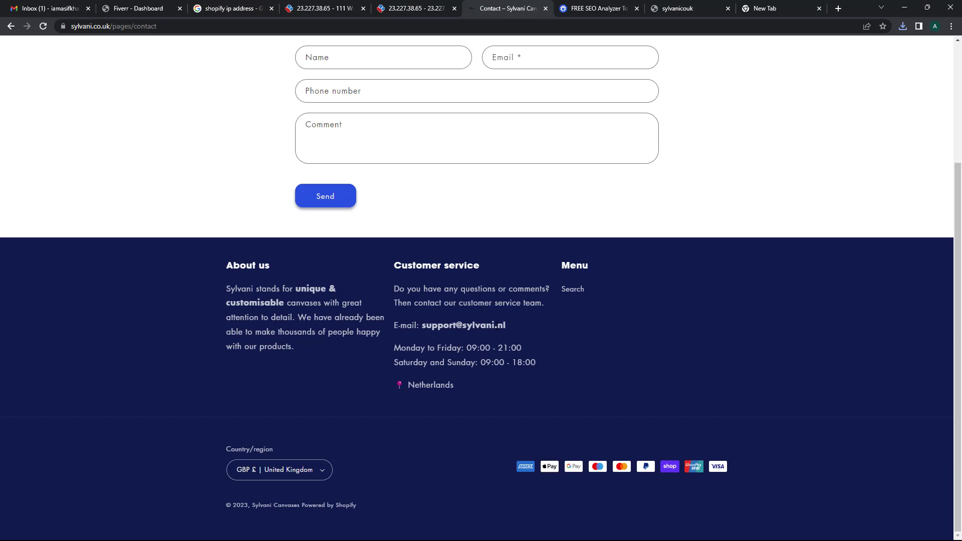
click(133, 9)
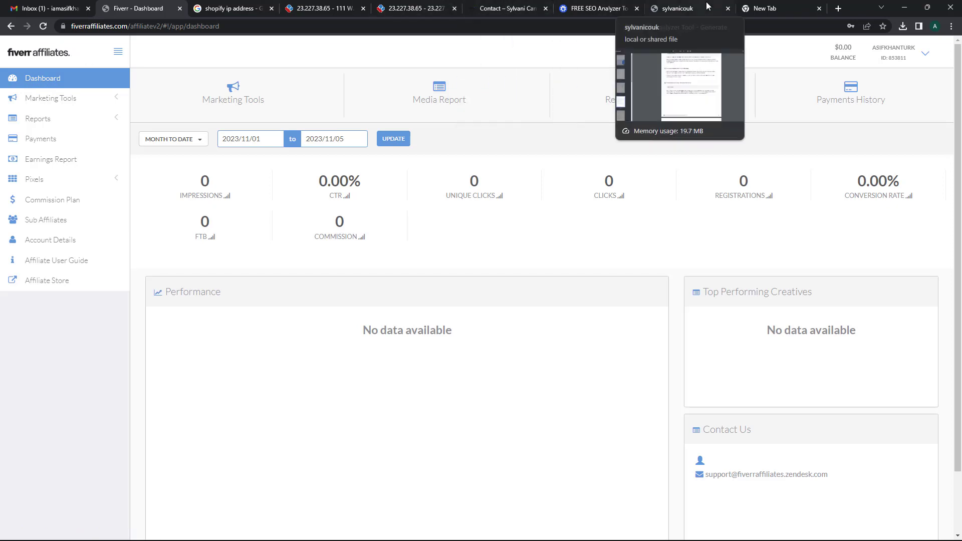
click(764, 8)
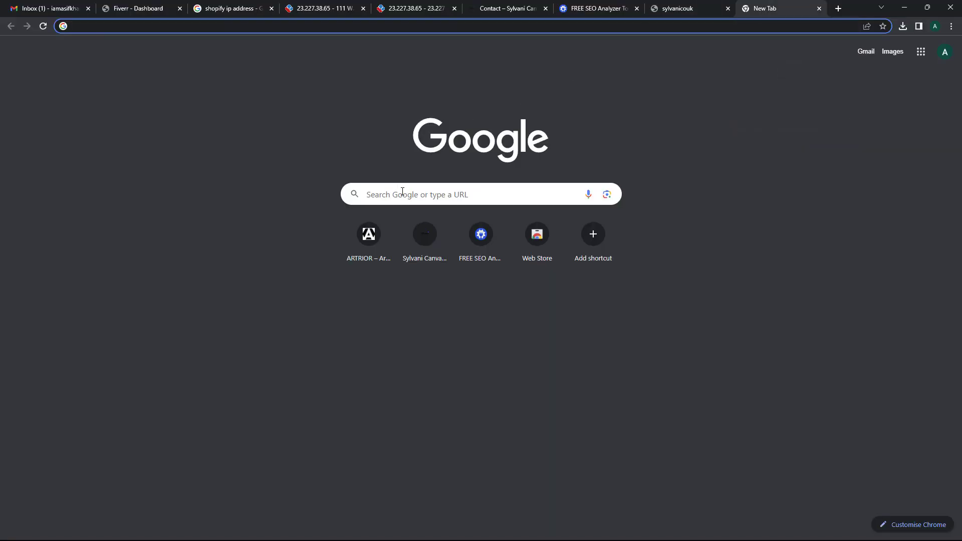
click(403, 193)
text(fiverr.c)
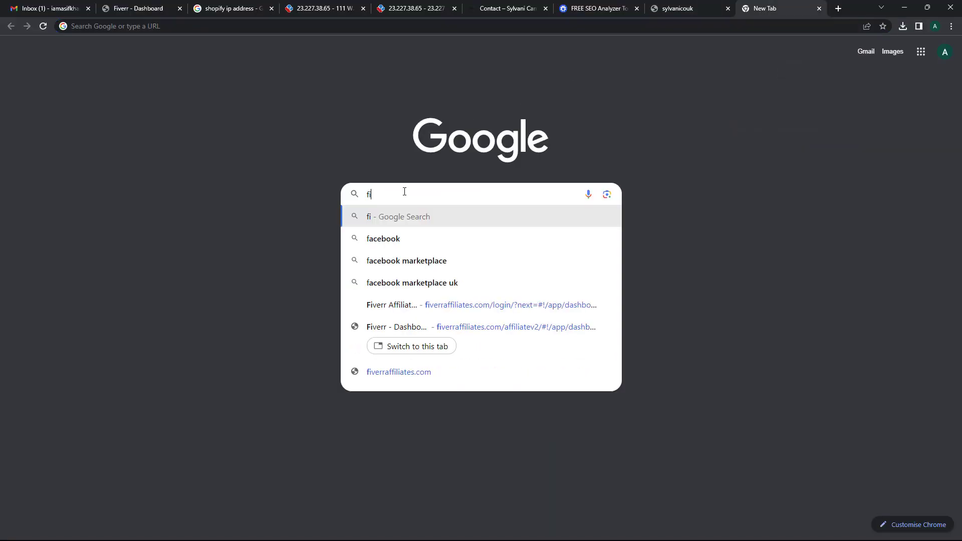
text(om)
key(Return)
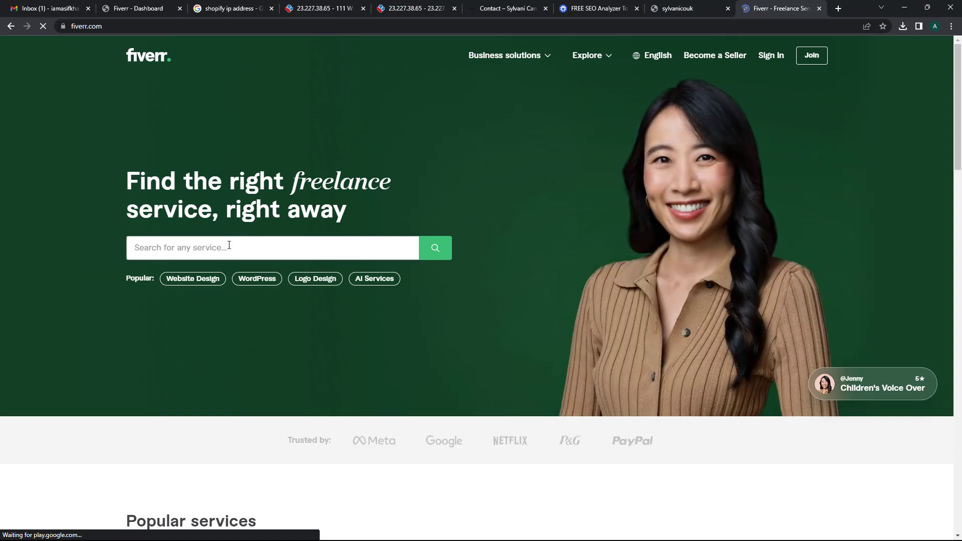
- Search Fiverr for "advance shopify seo" and open the gig "I will do advance shopify SEO for boost your google ranking"
text(shopify seo)
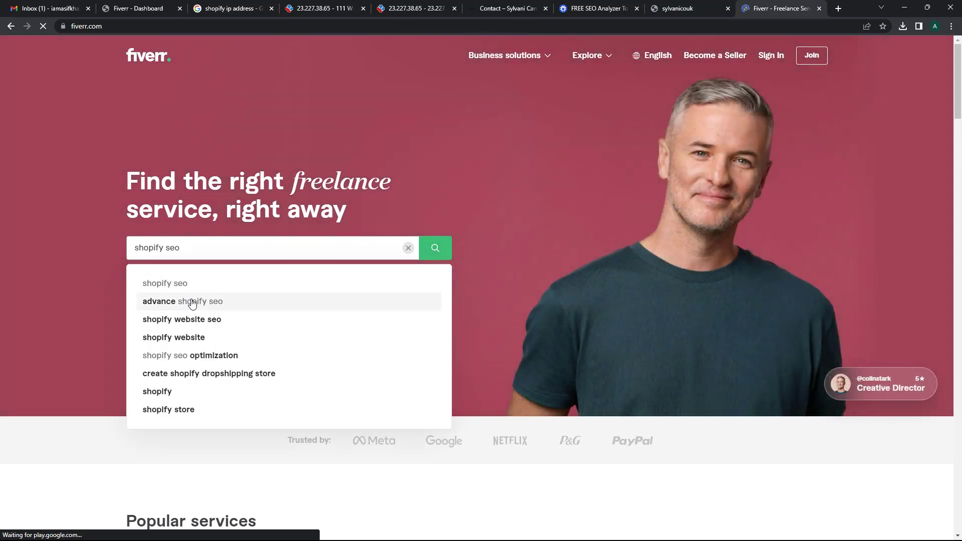
click(197, 302)
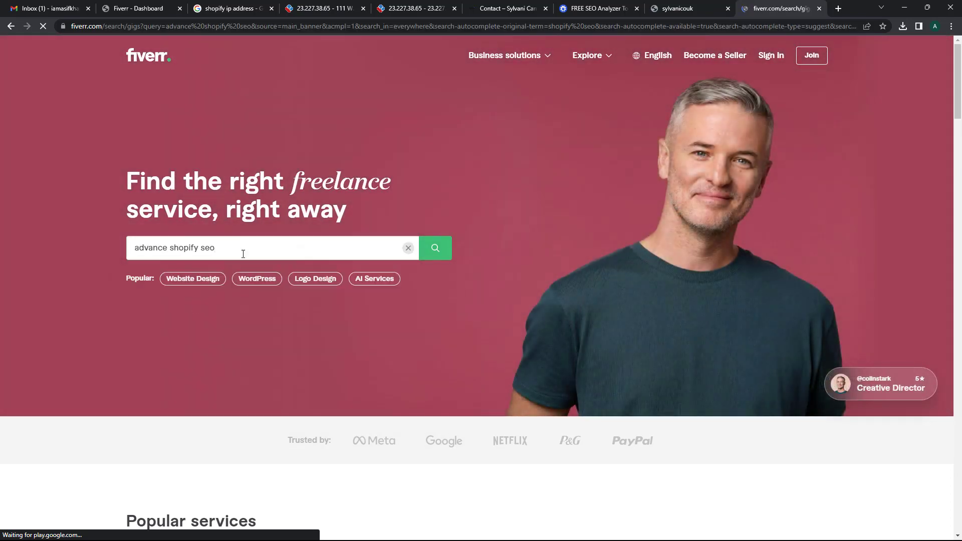
scroll(98, 266, down, 2)
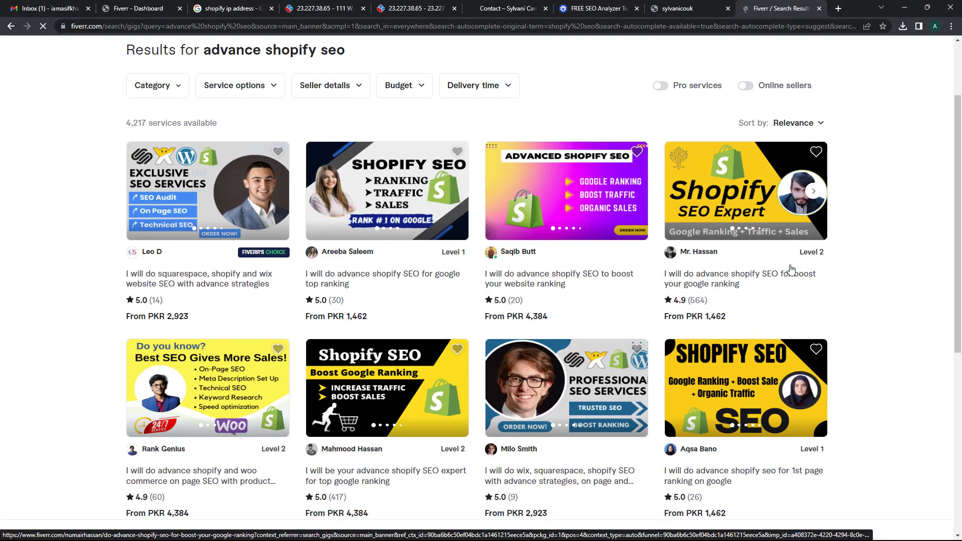
scroll(787, 272, down, 3)
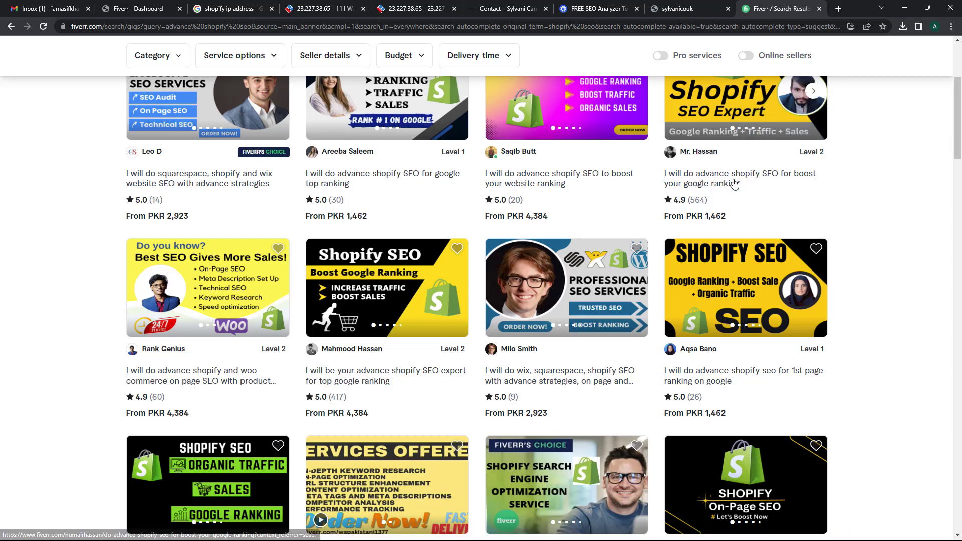
click(735, 181)
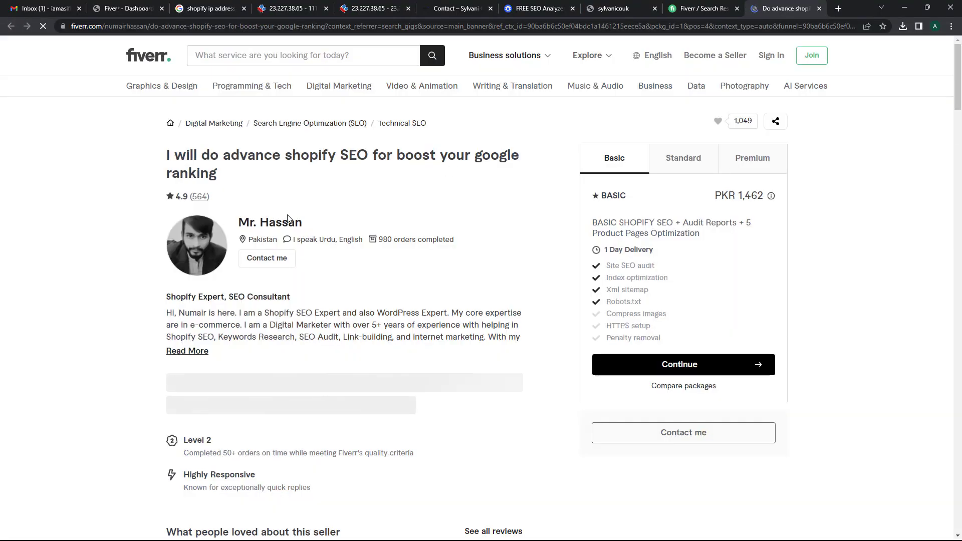
- Copy the full web address of the opened Shopify SEO gig
right_click(221, 28)
click(252, 86)
click(297, 156)
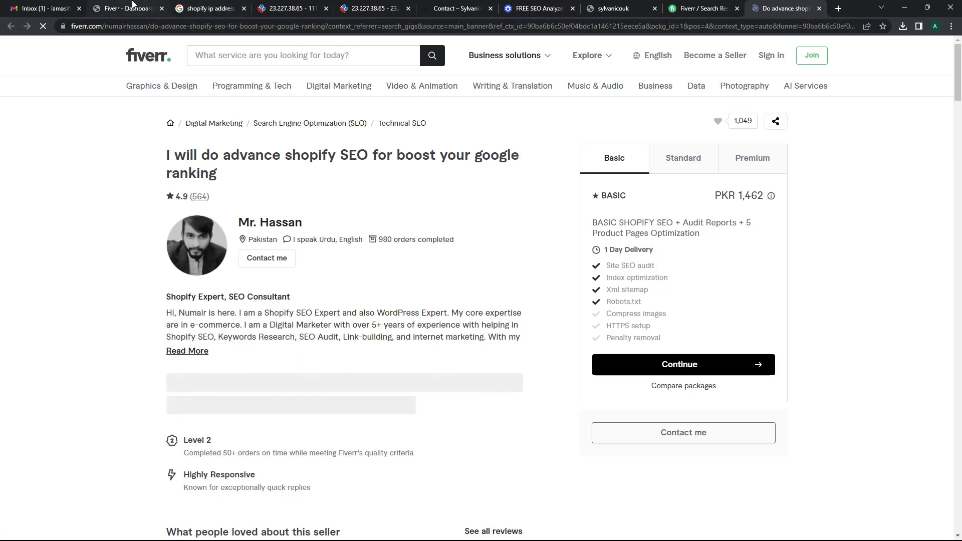
- Return to the Fiverr affiliate dashboard and open the Default and Deep Links page
click(134, 5)
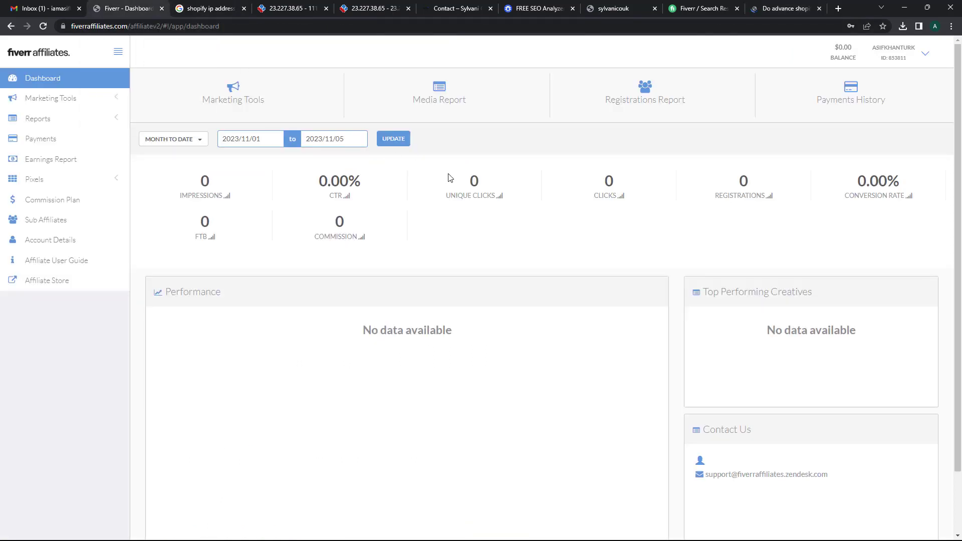
click(52, 99)
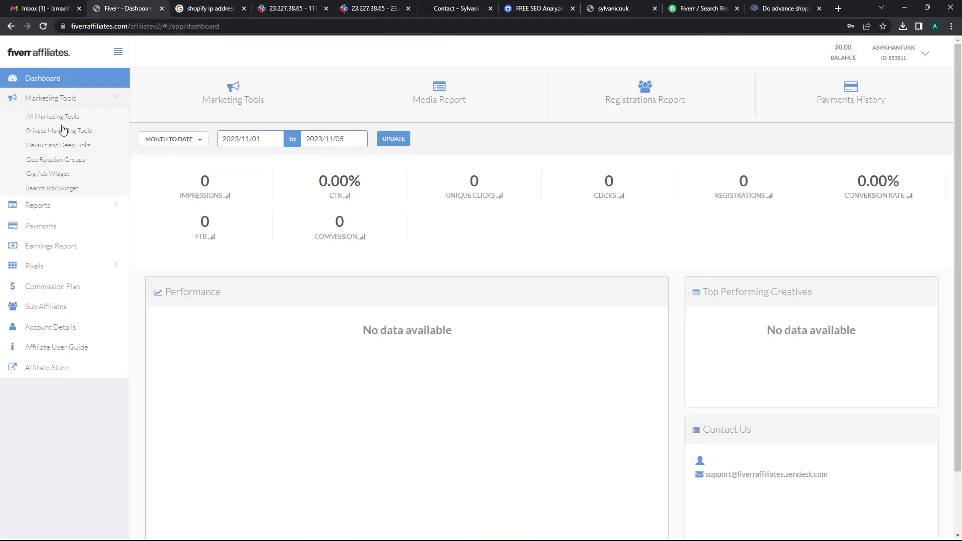
click(48, 148)
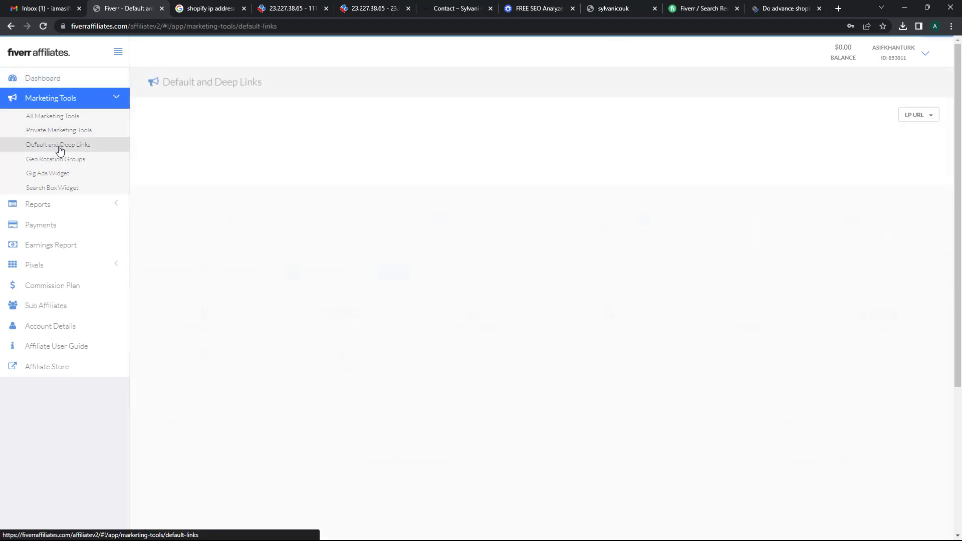
- Apply the copied gig address as the landing page URL and copy the generated Fiverr CPA link
click(932, 116)
click(840, 136)
right_click(836, 139)
click(750, 213)
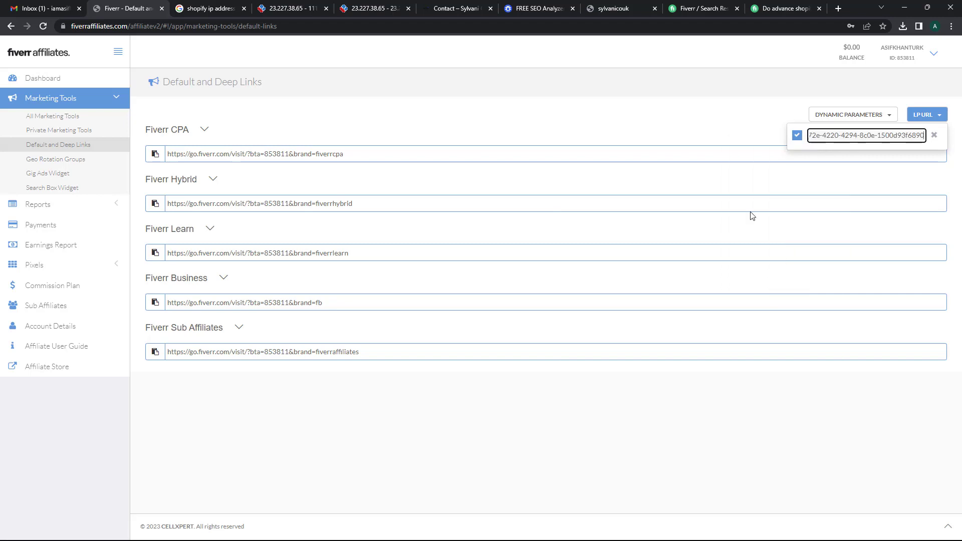
click(797, 136)
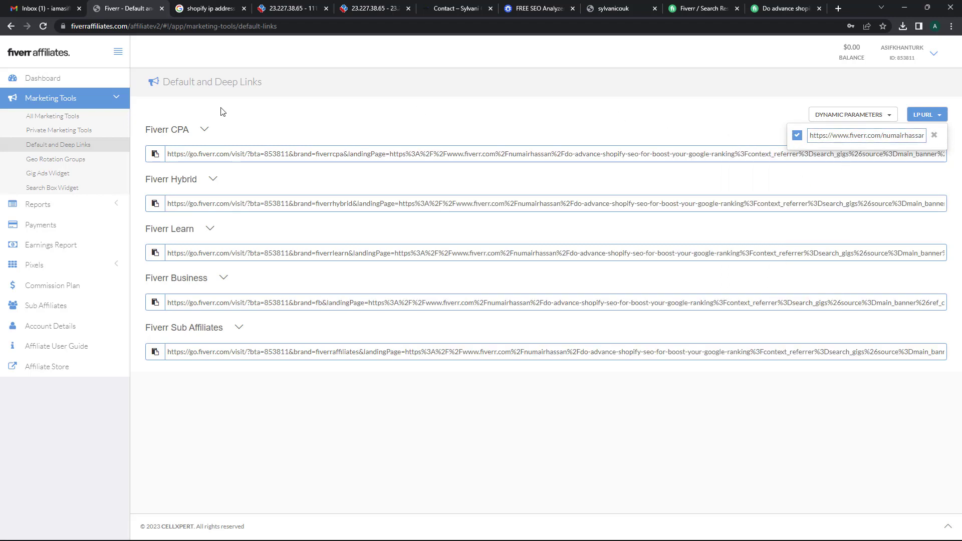
click(156, 154)
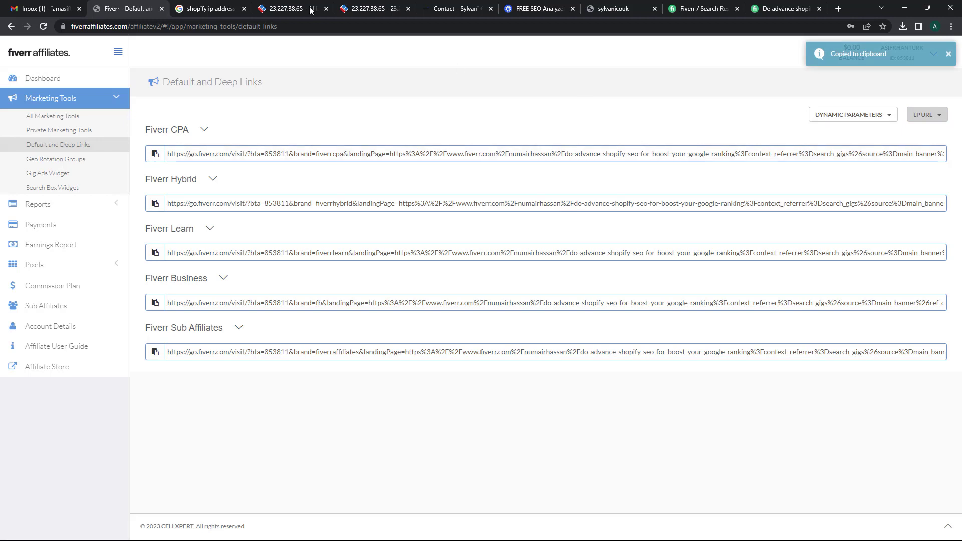
- Switch to ChatGPT and send the prompt "i wanna give shopify seo services write an email"
click(433, 7)
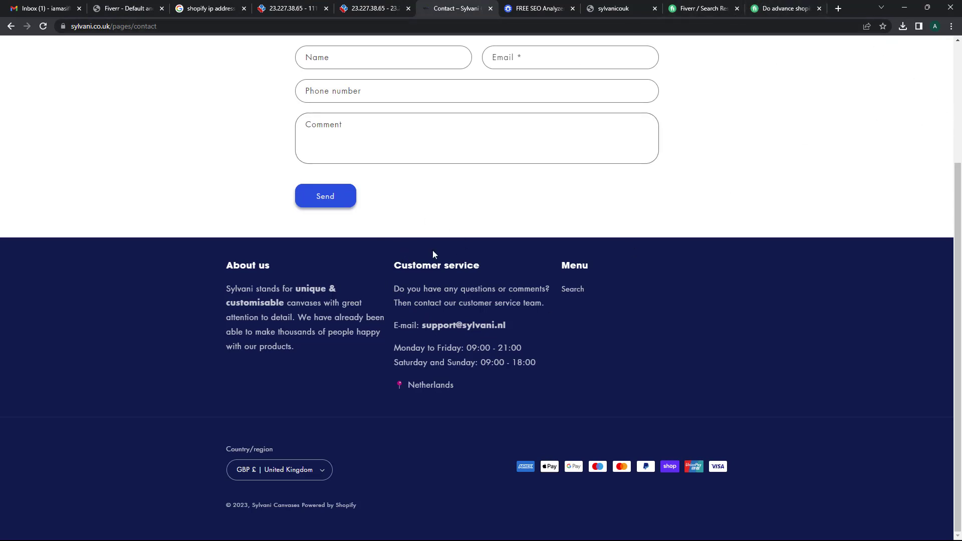
click(45, 7)
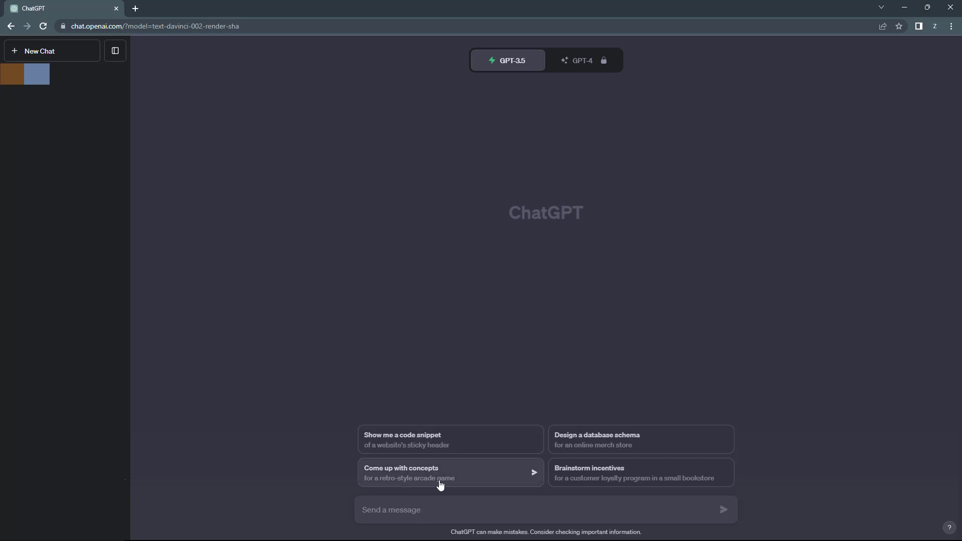
text(i wanna give shopify seo services write an email)
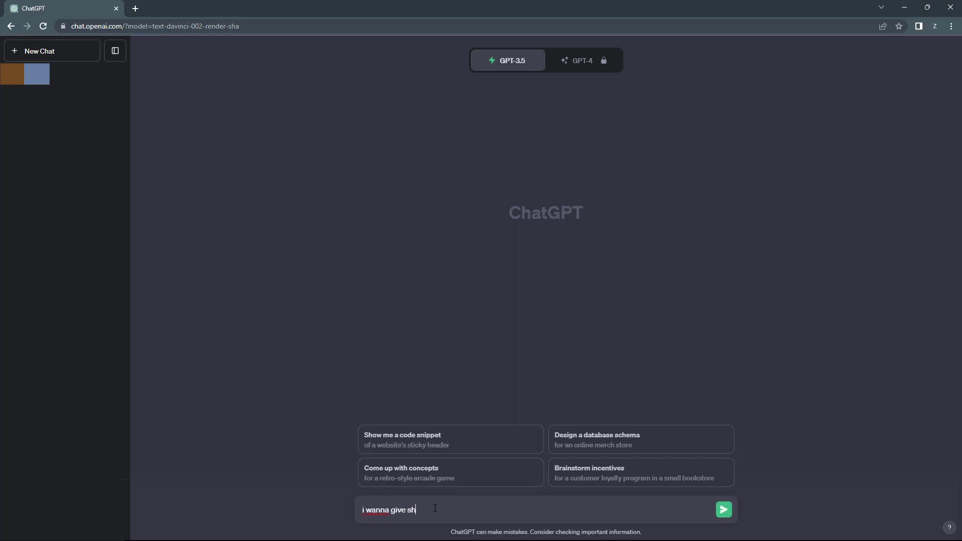
key(Return)
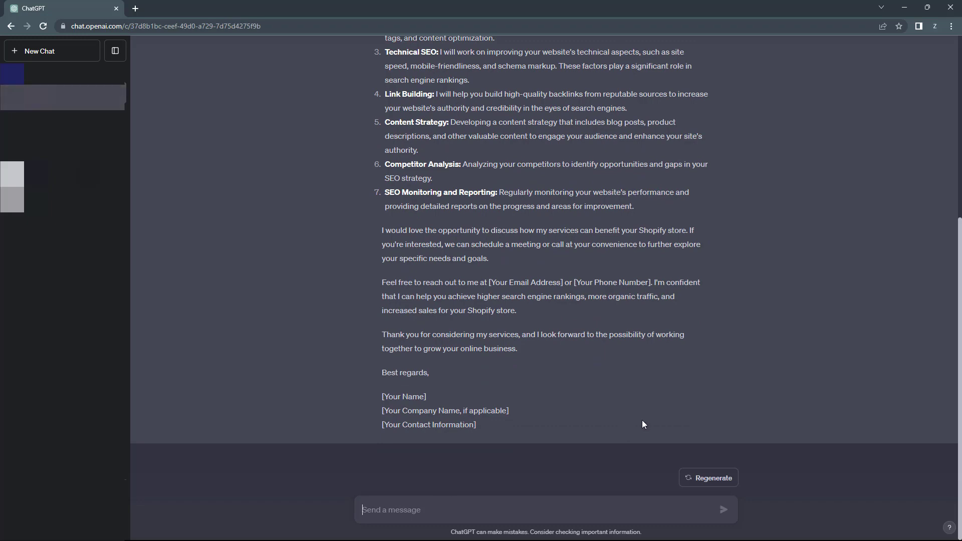
- Copy the body of the generated email, from the "Dear [Recipient's Name]," greeting through the closing signature
scroll(614, 358, up, 2)
scroll(614, 358, up, 2)
scroll(420, 209, down, 3)
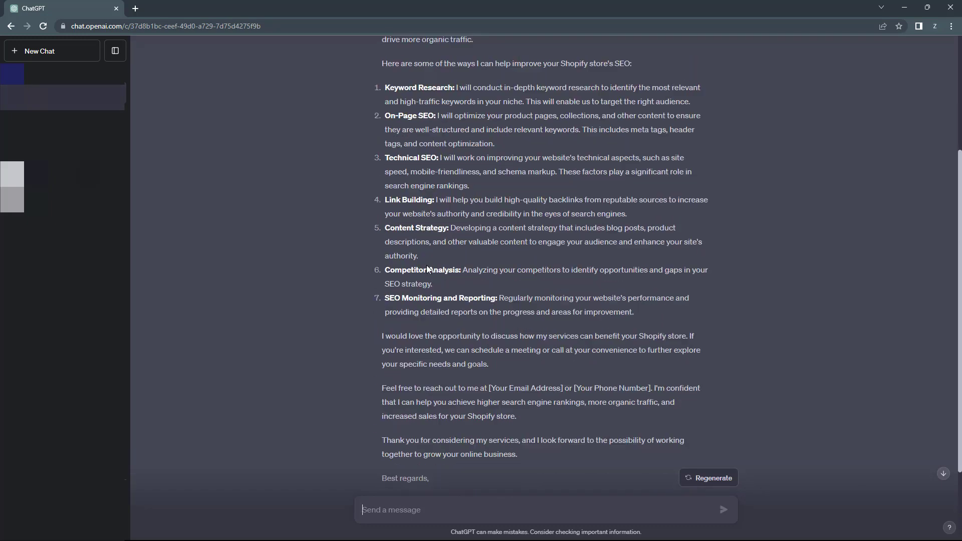
mouse_move(479, 476)
mouse_down()
mouse_move(386, 331)
mouse_move(436, 313)
mouse_move(426, 327)
mouse_move(404, 209)
mouse_move(380, 155)
mouse_move(390, 154)
mouse_up()
right_click(391, 154)
click(414, 154)
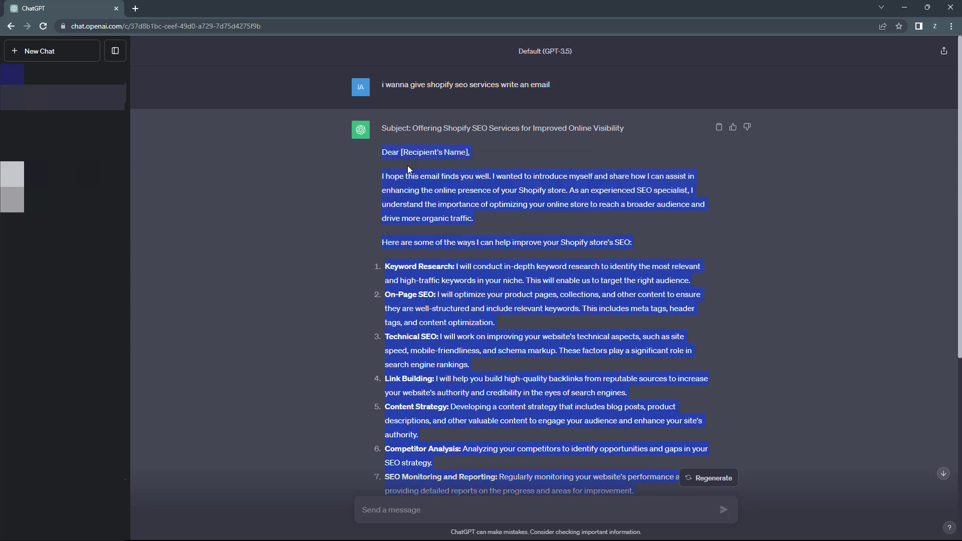
- Switch to Gmail, start a new message and paste the copied email into its body as plain text
key(alt+Tab)
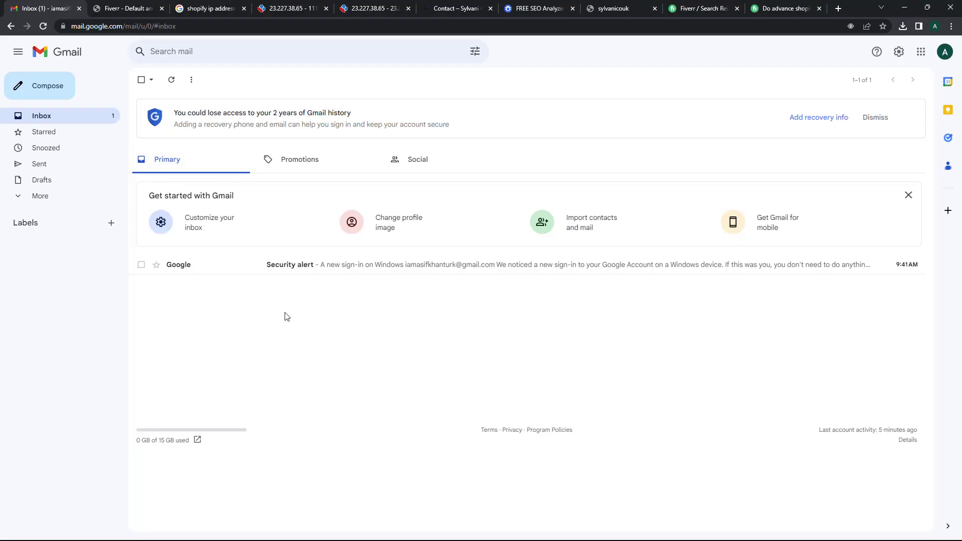
click(48, 85)
click(653, 301)
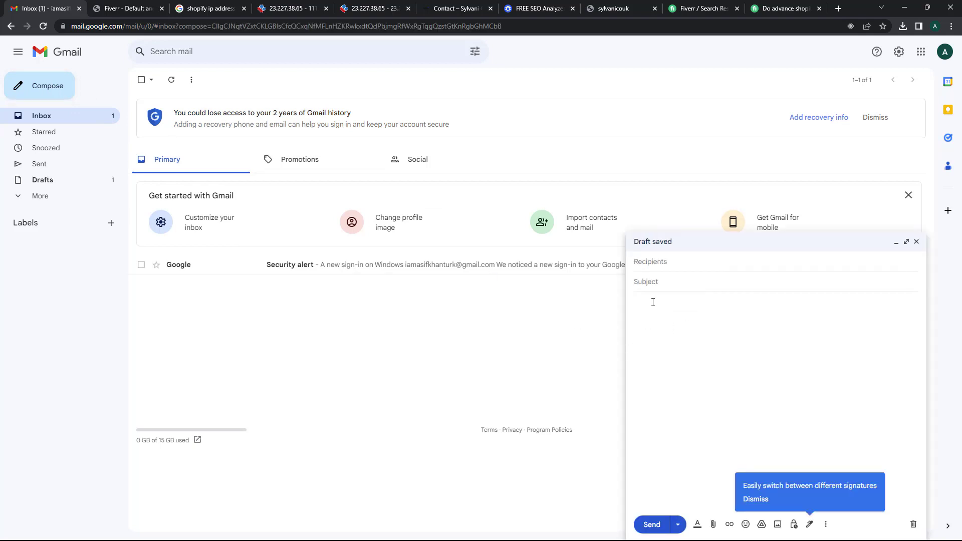
right_click(651, 304)
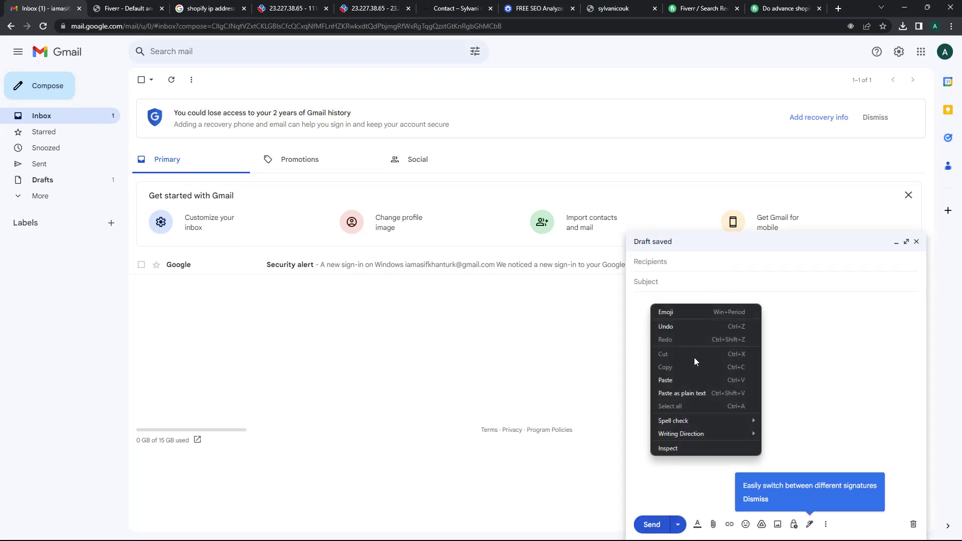
click(692, 394)
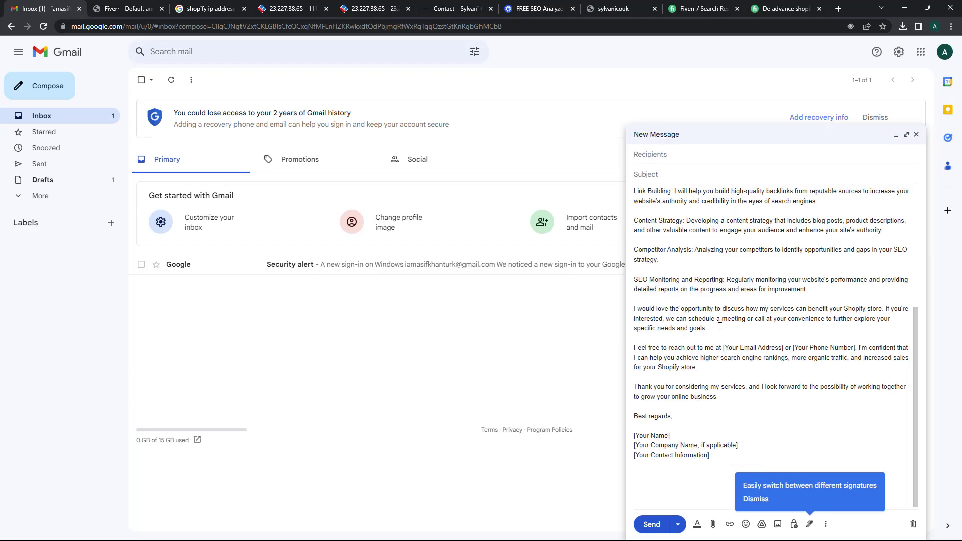
- Switch to the Sylvani store's contact page and copy its customer service e-mail address
scroll(720, 323, up, 5)
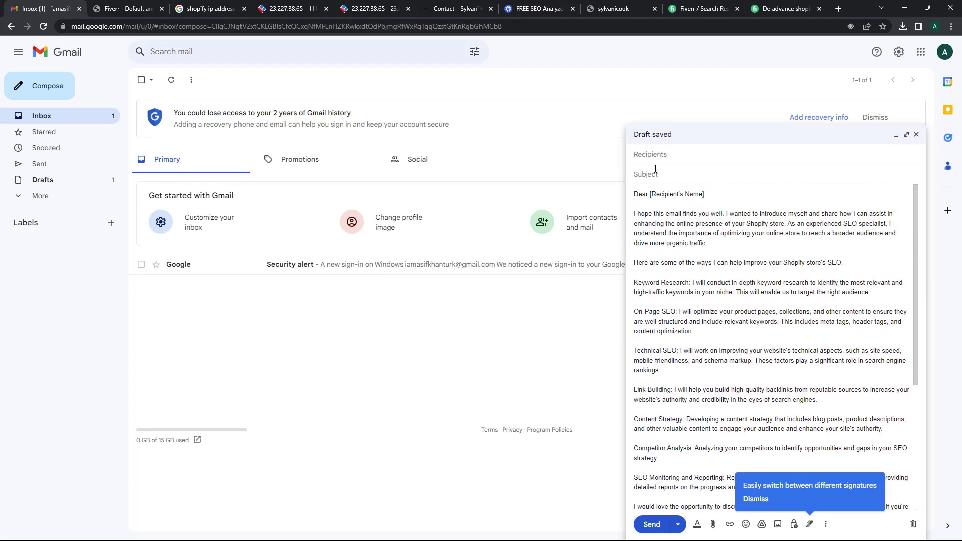
click(669, 156)
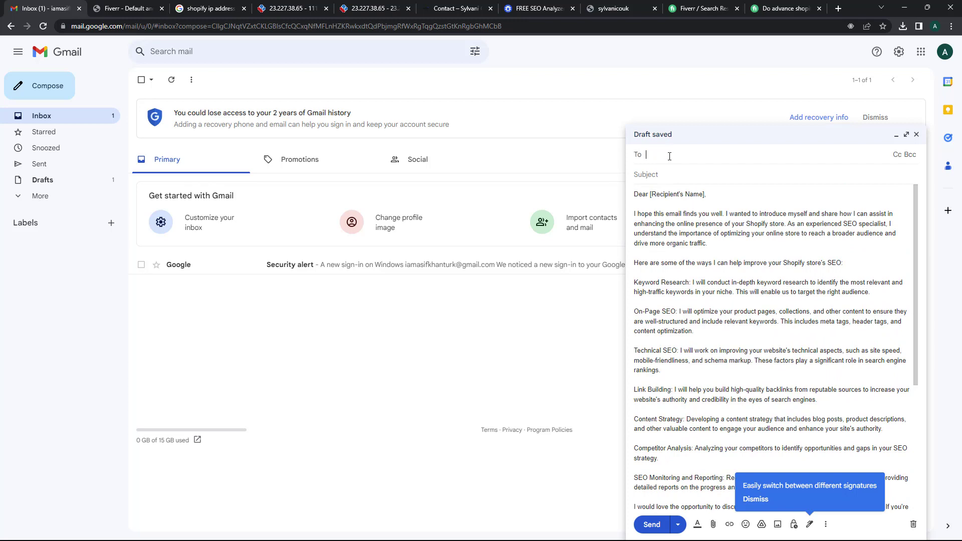
click(606, 8)
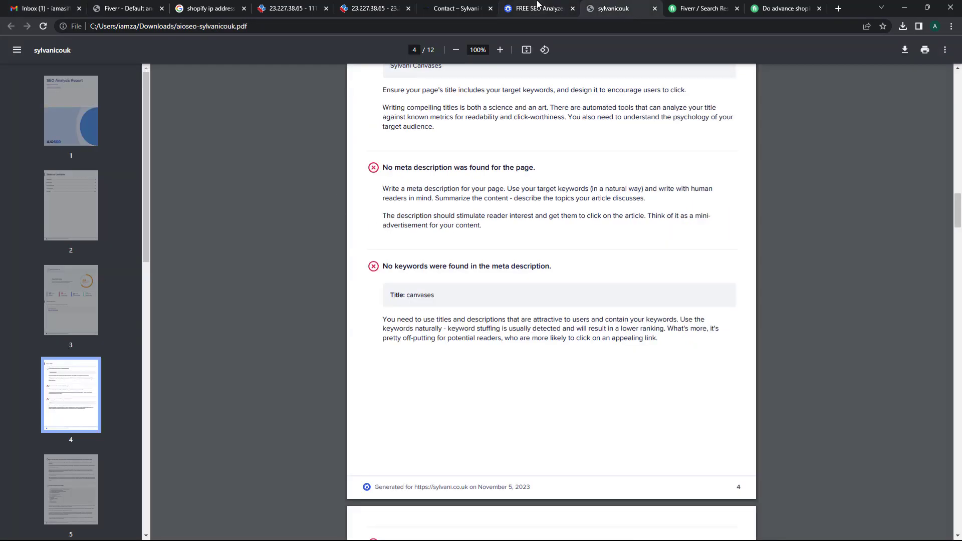
click(443, 10)
drag(492, 328, 422, 328)
right_click(436, 333)
click(448, 338)
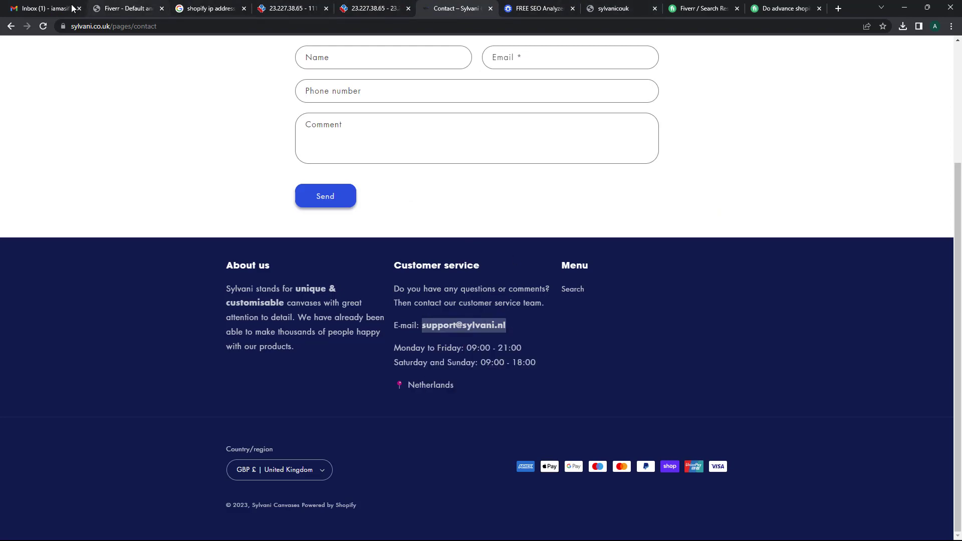
- Return to the Gmail draft, paste the store's e-mail as recipient and set the subject to "Offering Shopify SEO Services for Improved Online Visibility"
click(46, 9)
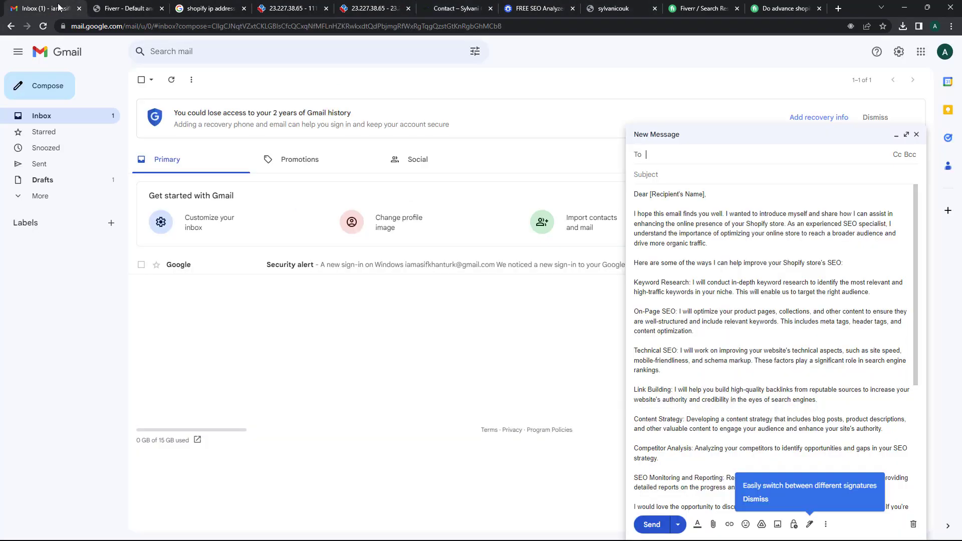
right_click(681, 155)
click(702, 230)
click(722, 179)
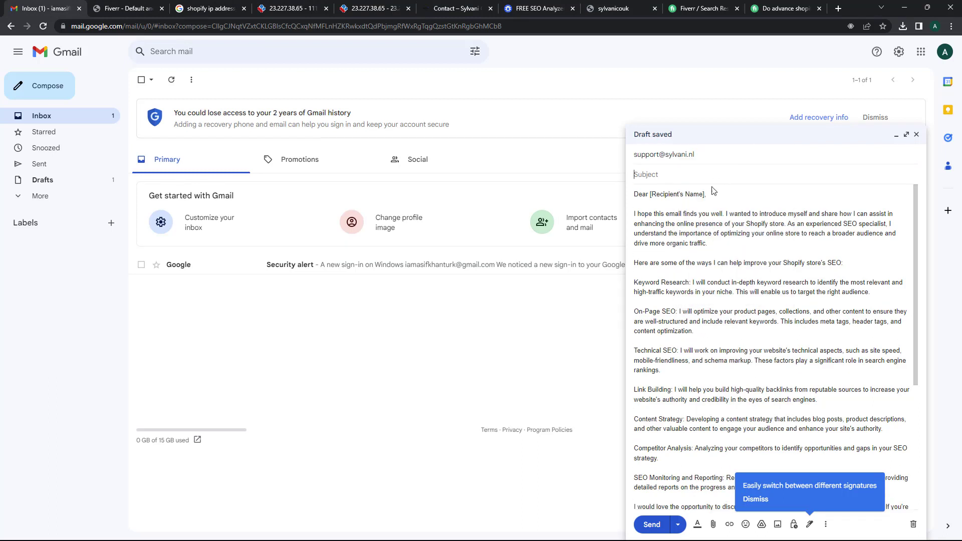
right_click(689, 176)
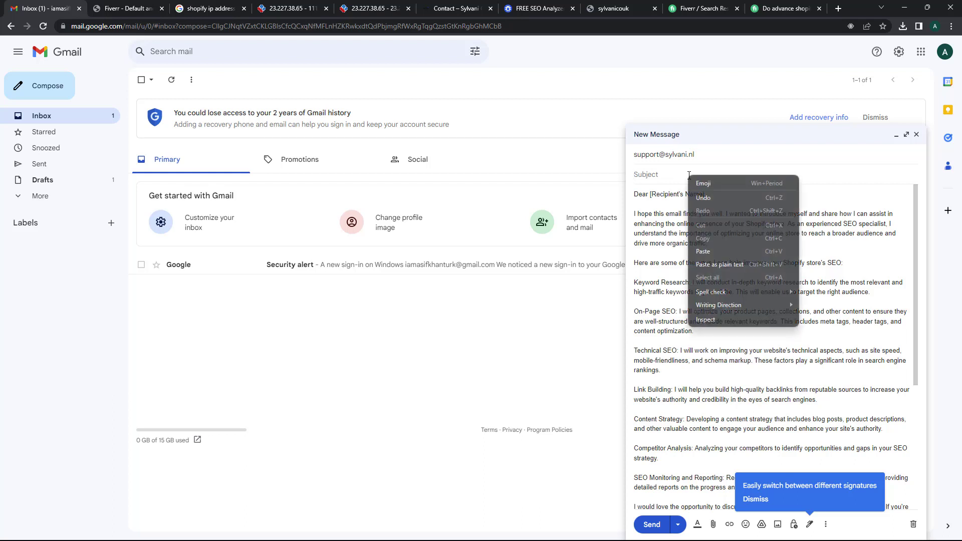
click(719, 265)
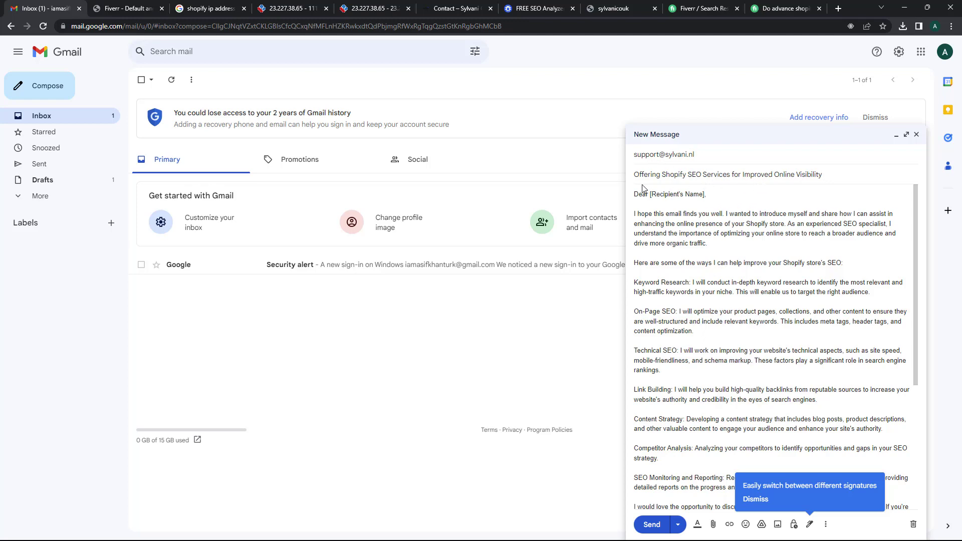
scroll(748, 311, down, 4)
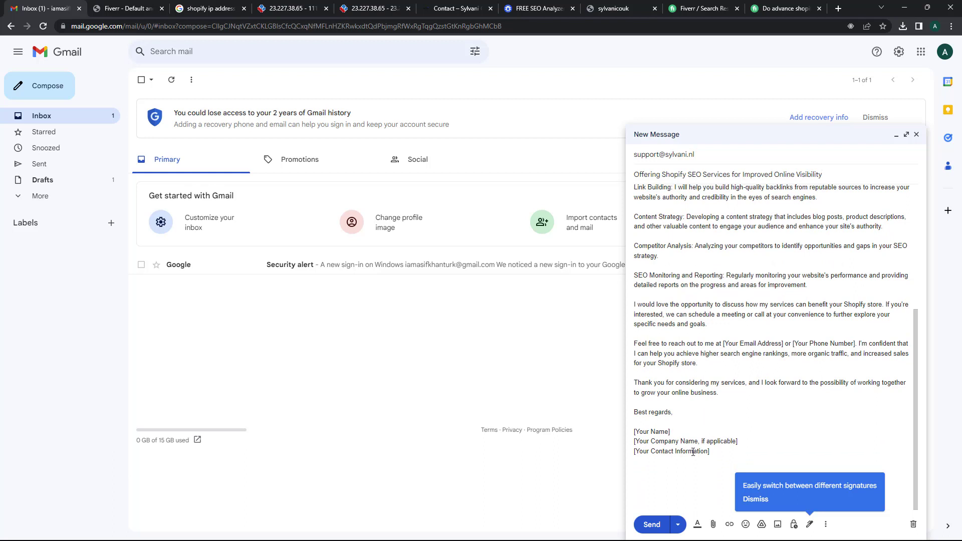
click(712, 452)
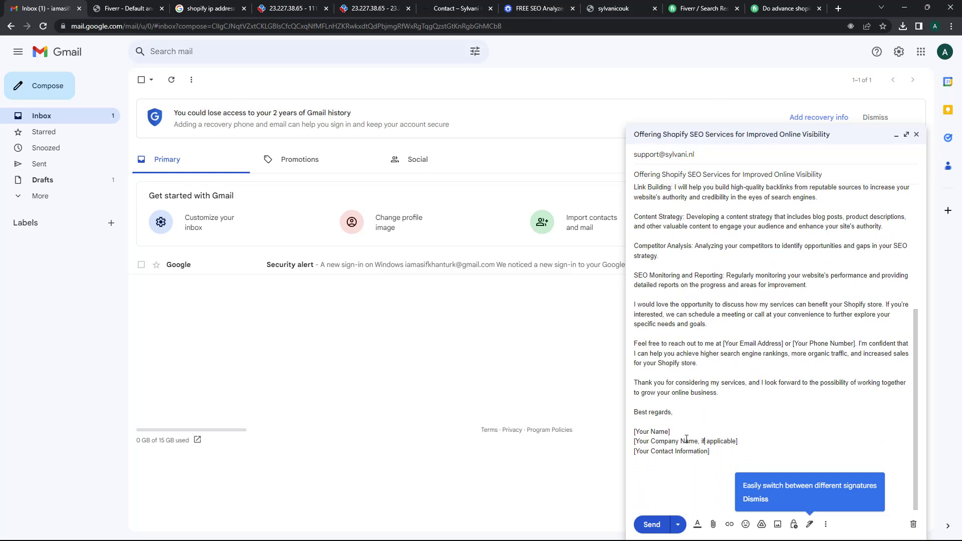
drag(721, 453, 632, 441)
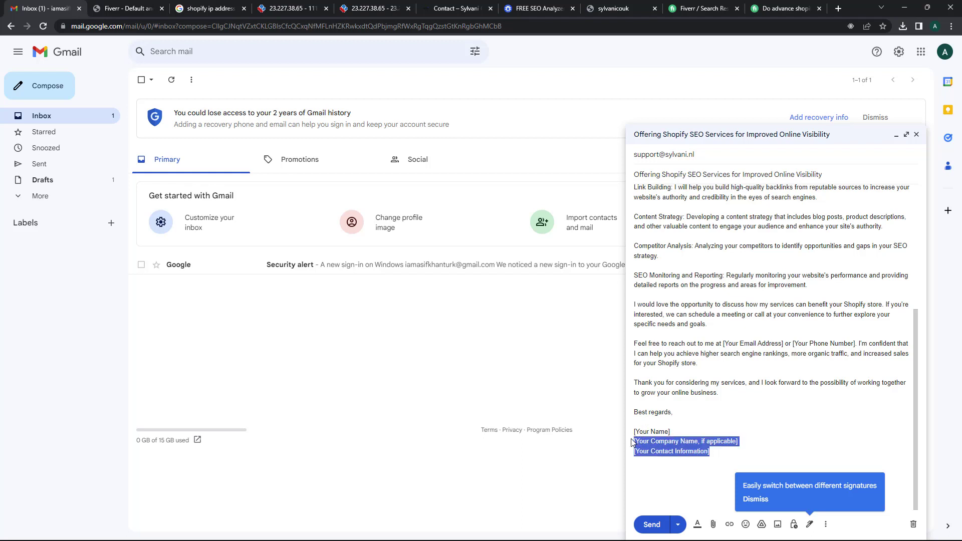
double_click(654, 444)
key(Left)
drag(737, 442, 692, 442)
click(673, 443)
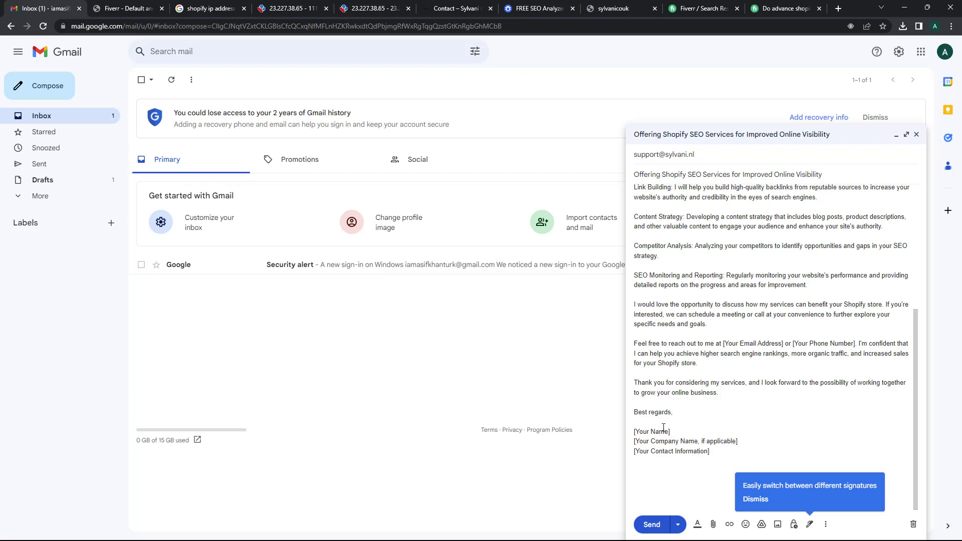
- Replace the [Recipient's Name] placeholder in the greeting with "Online Store Owner,"
scroll(667, 427, up, 4)
mouse_move(706, 195)
mouse_down()
mouse_move(652, 197)
mouse_move(703, 194)
mouse_up()
click(653, 196)
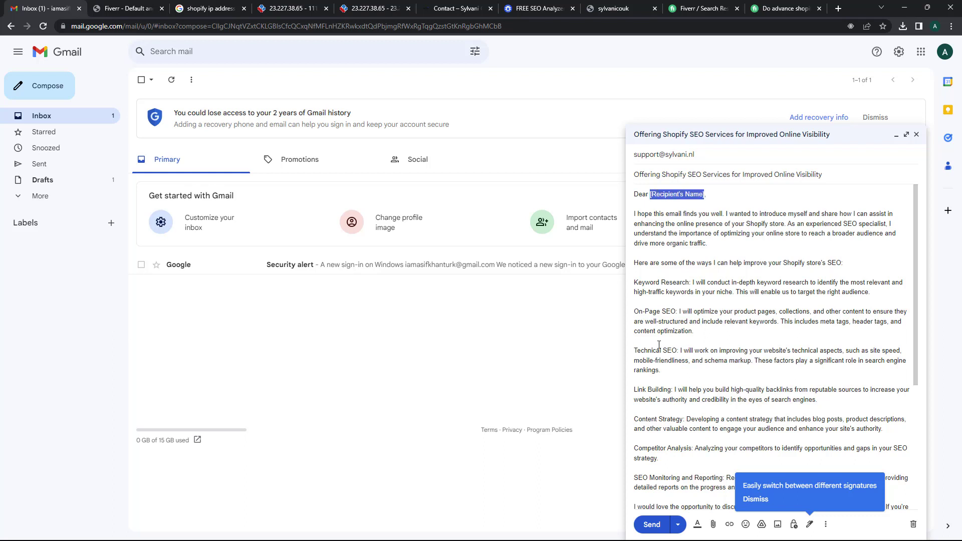
key(BackSpace)
text(Online store Owner,)
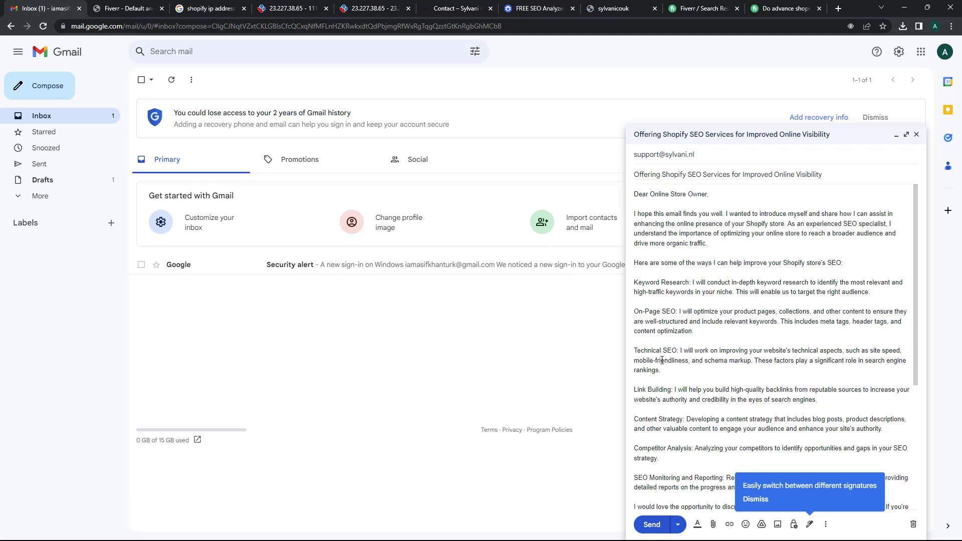
- Look up the seller's name on the Fiverr gig, enter it in place of [Your Name] and delete the company and contact placeholders below
scroll(682, 336, down, 4)
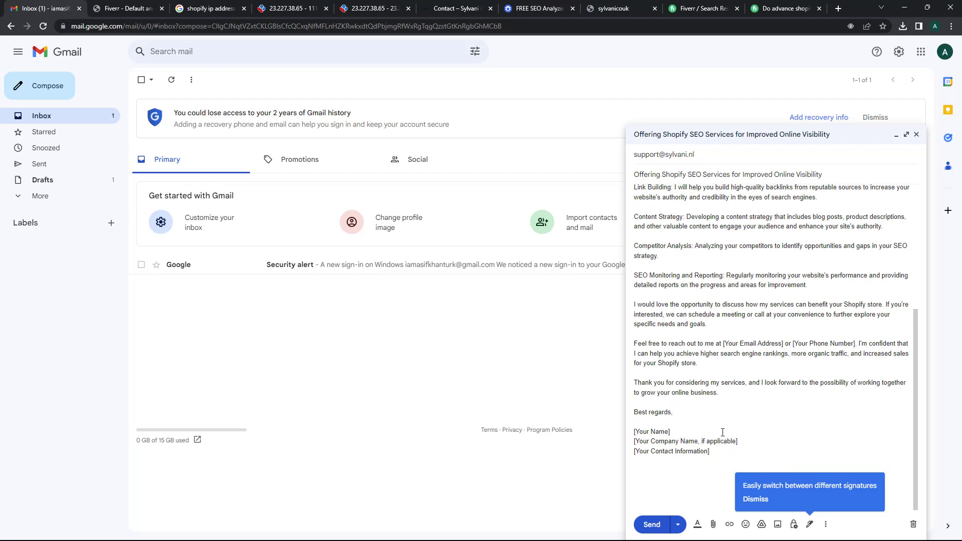
click(748, 499)
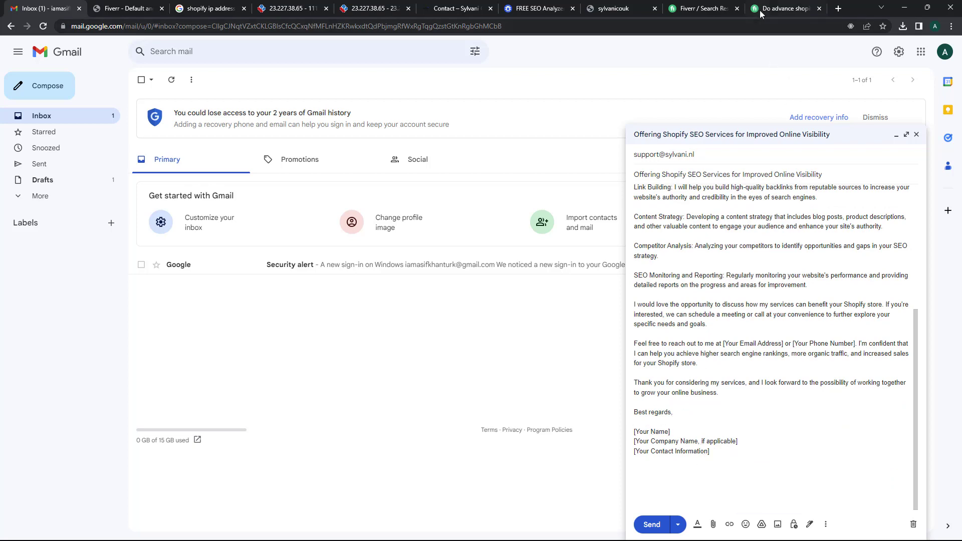
click(777, 7)
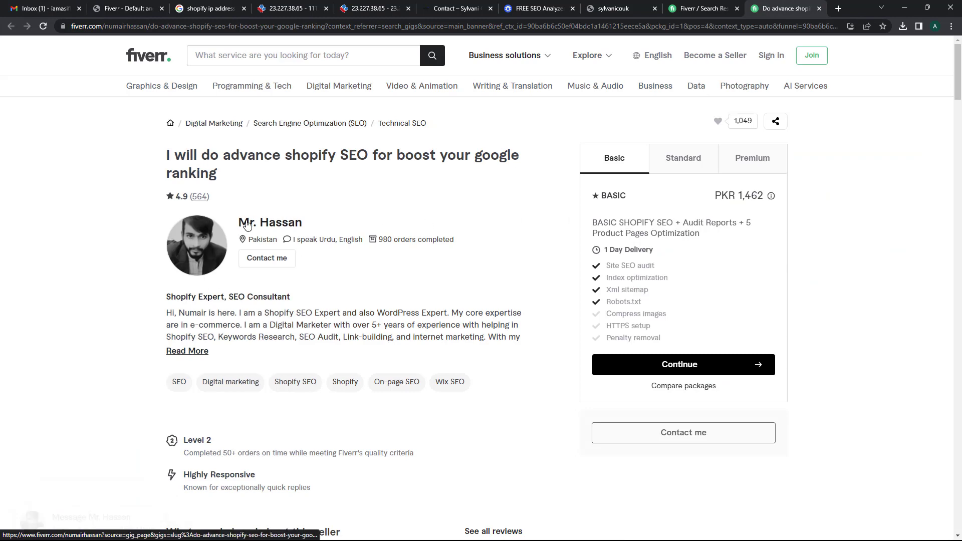
click(50, 8)
drag(671, 432, 633, 432)
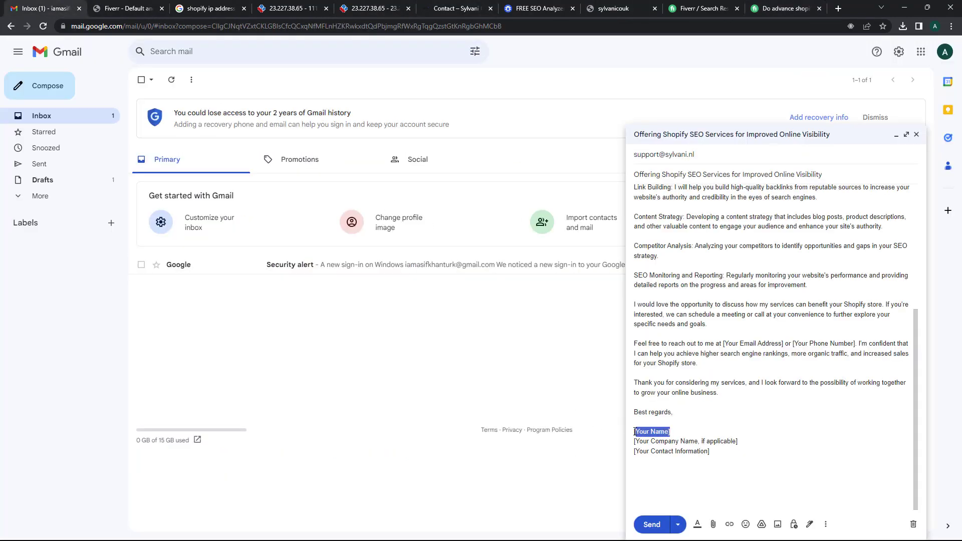
text(Mr Hassan)
drag(724, 449, 636, 437)
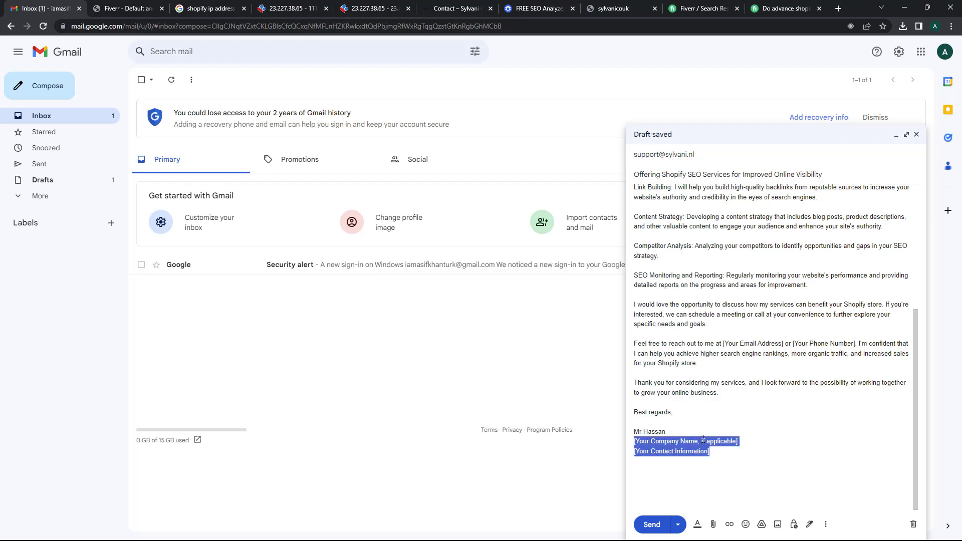
key(BackSpace)
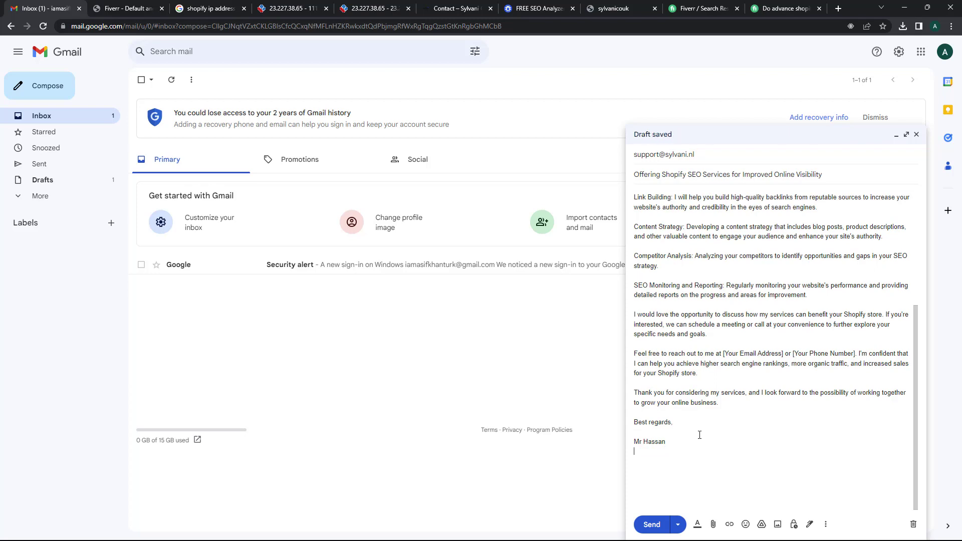
- Attach the SEO report aioseo-sylvanicouk.pdf to the message
scroll(700, 434, up, 5)
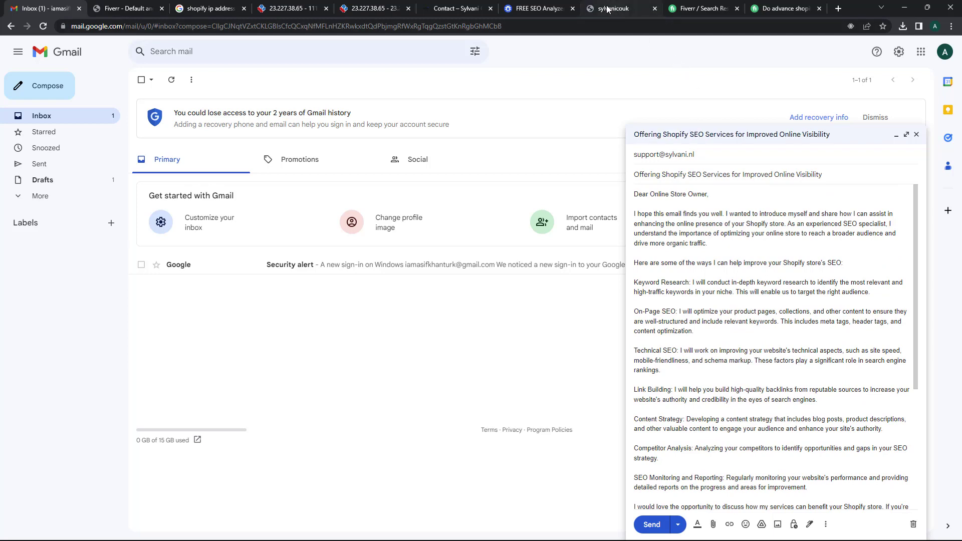
click(535, 8)
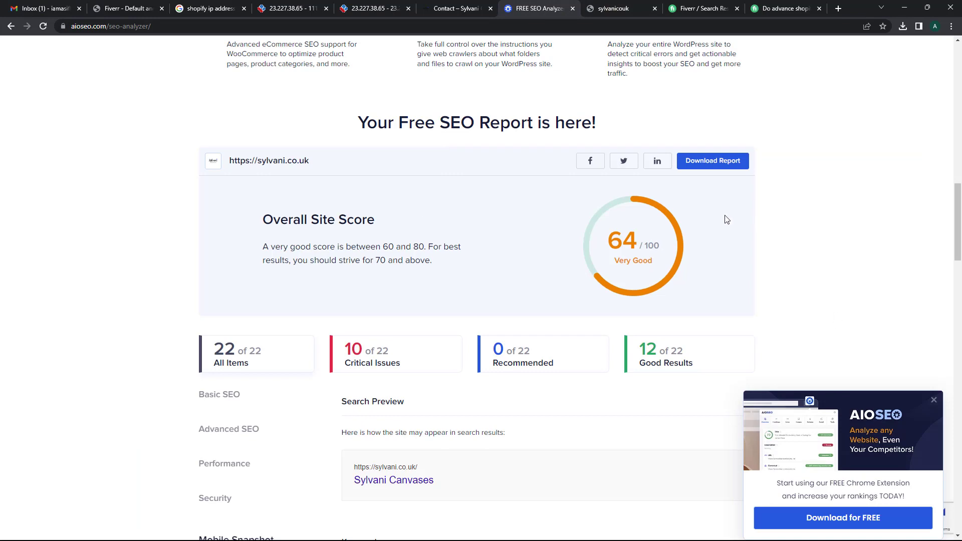
click(56, 9)
click(714, 524)
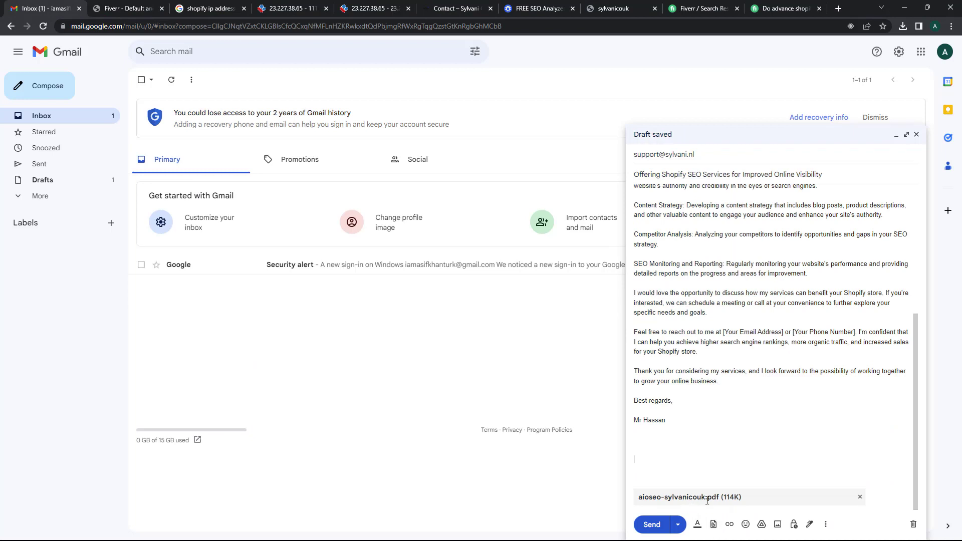
click(714, 457)
click(668, 429)
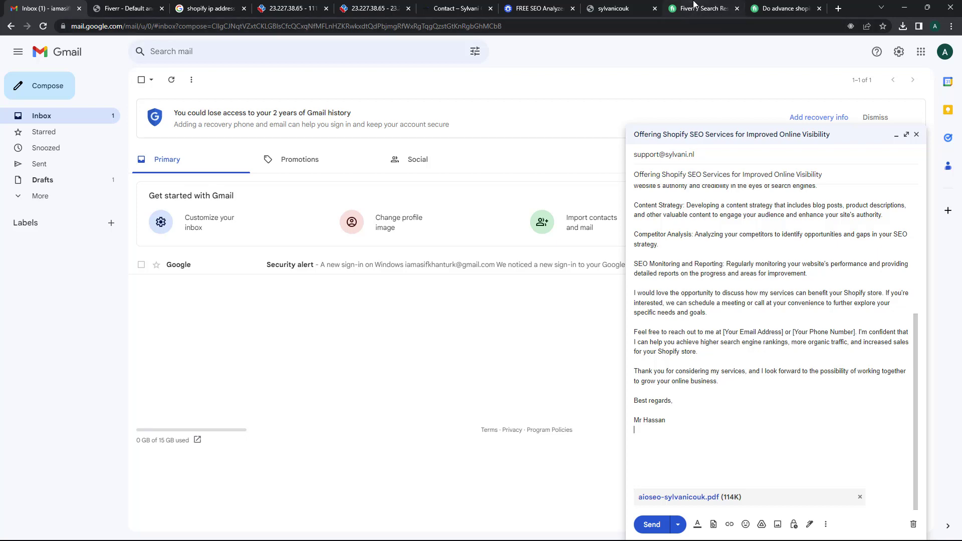
- Switch to Fiverr Affiliates and copy the Fiverr CPA link for the Shopify SEO gig
click(139, 5)
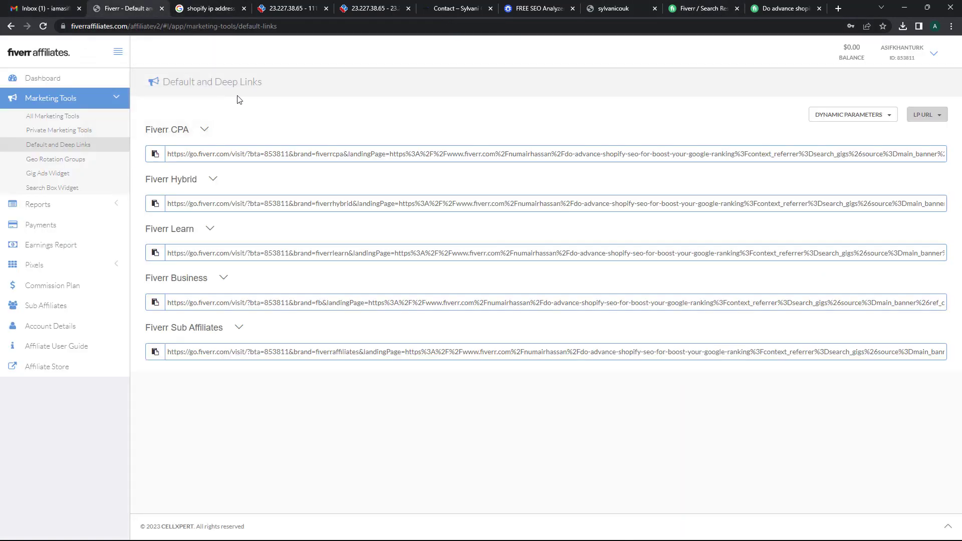
click(164, 155)
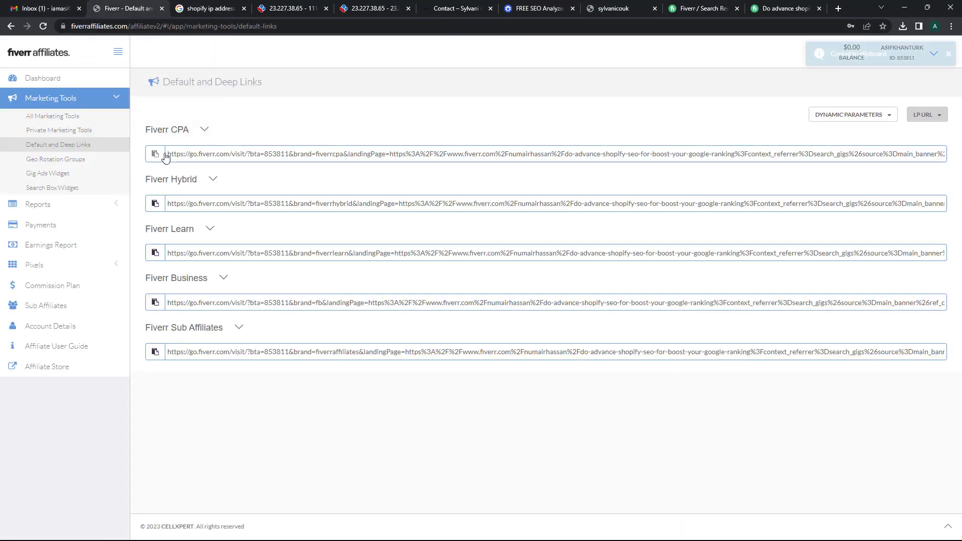
click(796, 7)
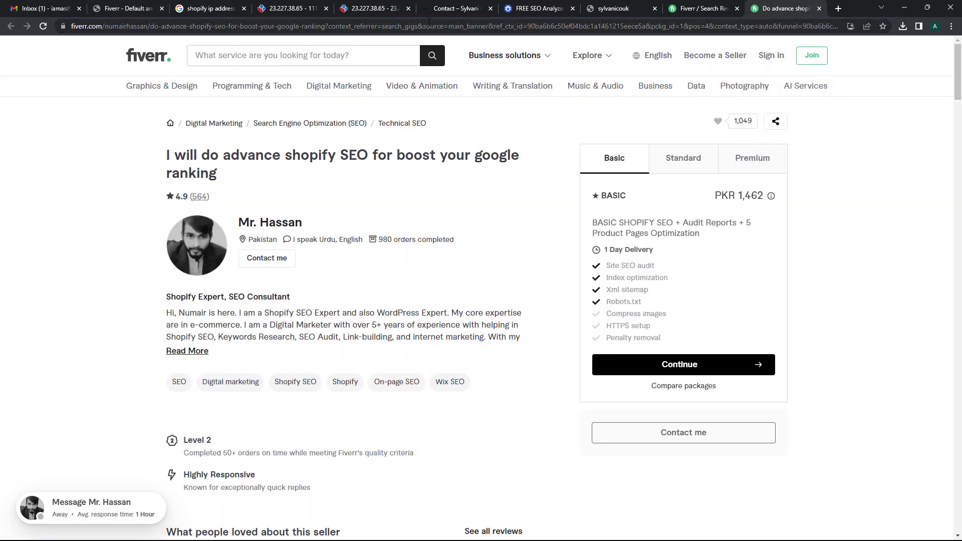
click(140, 7)
- In the Gmail draft, turn the seller's name in the signature into a hyperlink to the copied affiliate address
click(59, 7)
drag(676, 422, 631, 424)
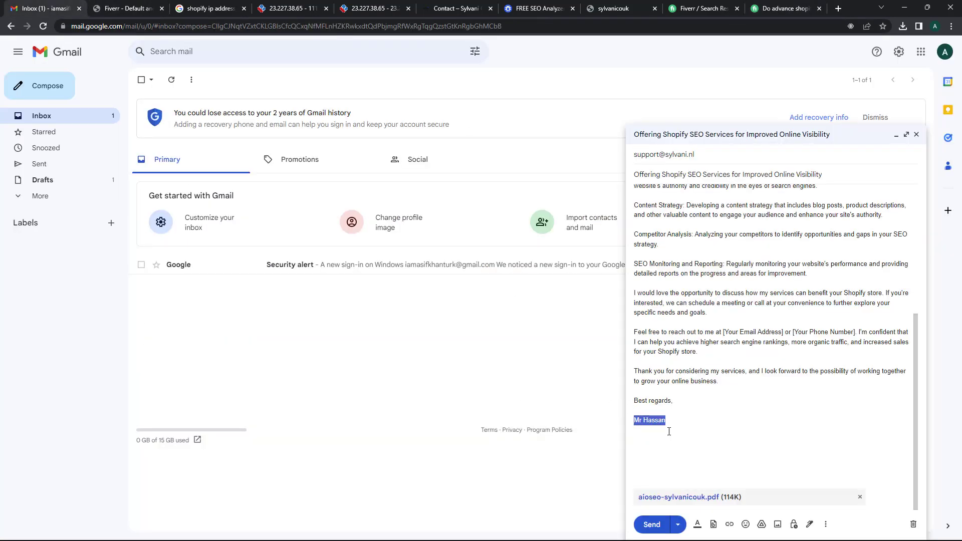
click(729, 525)
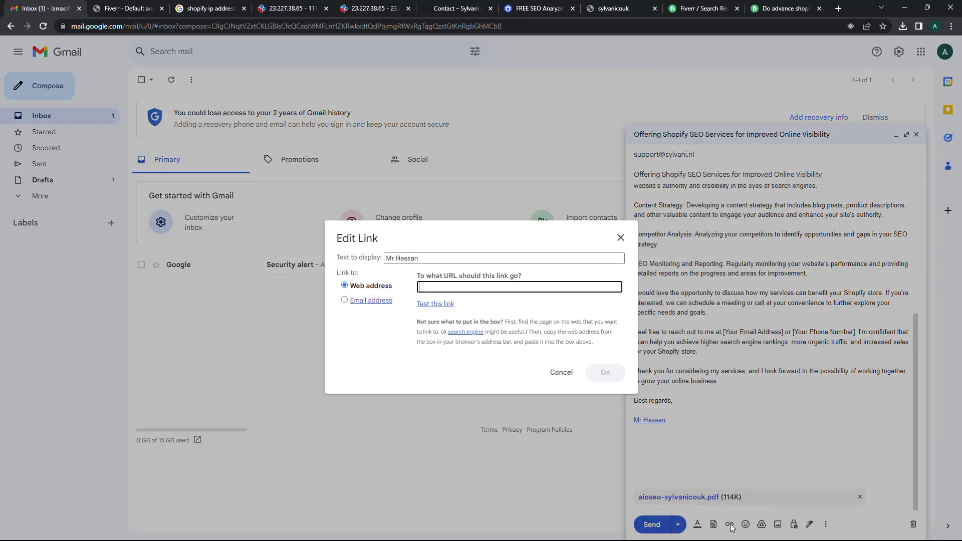
right_click(481, 289)
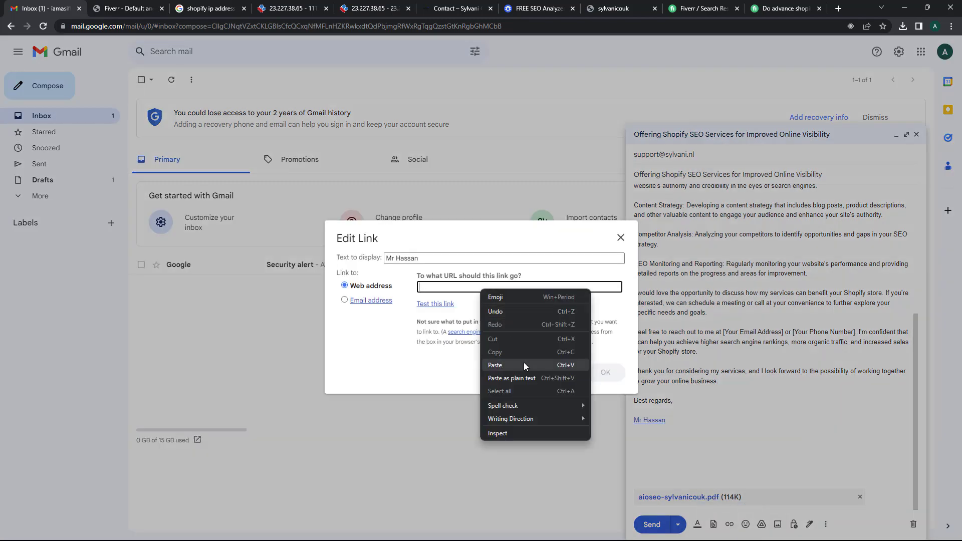
click(526, 367)
click(605, 372)
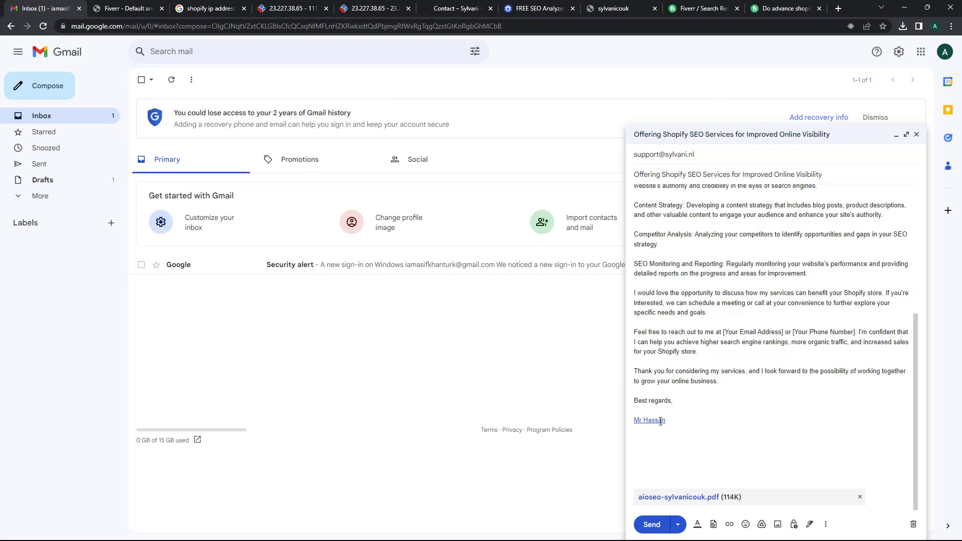
- Review the finished message, send it and open the sent copy
scroll(709, 412, up, 5)
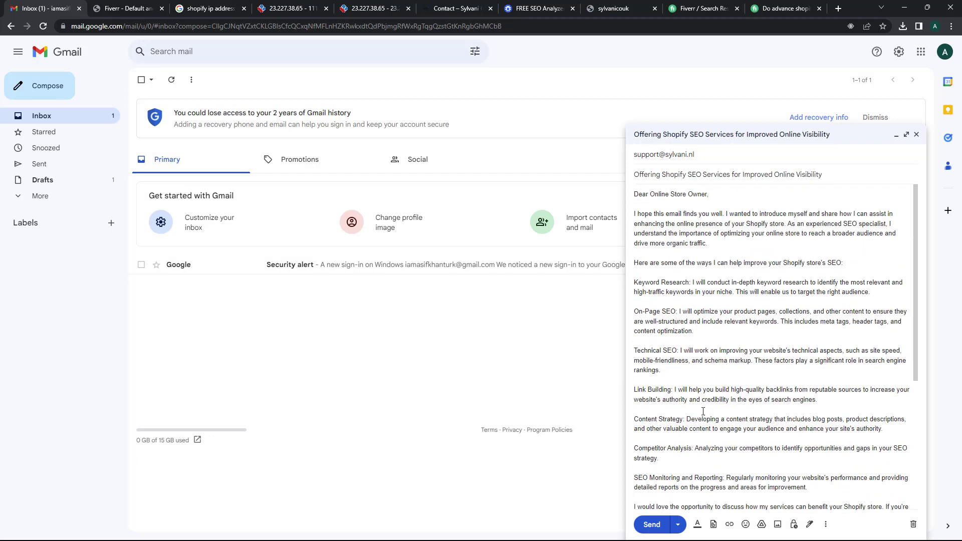
scroll(703, 412, down, 5)
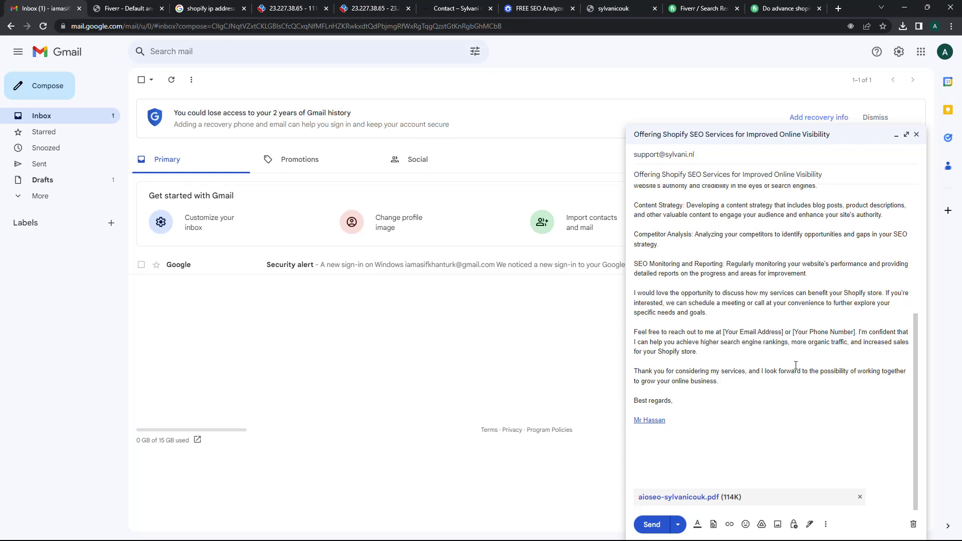
click(651, 524)
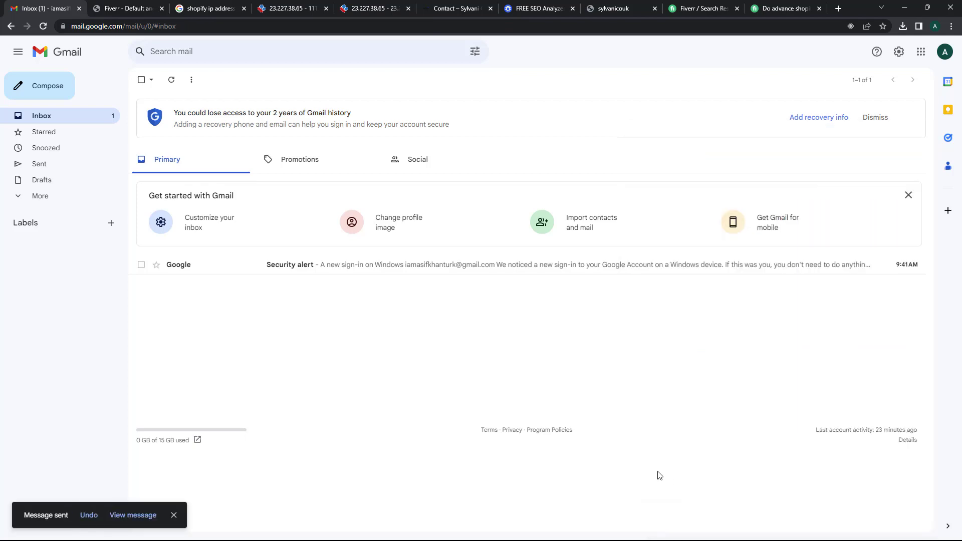
click(120, 519)
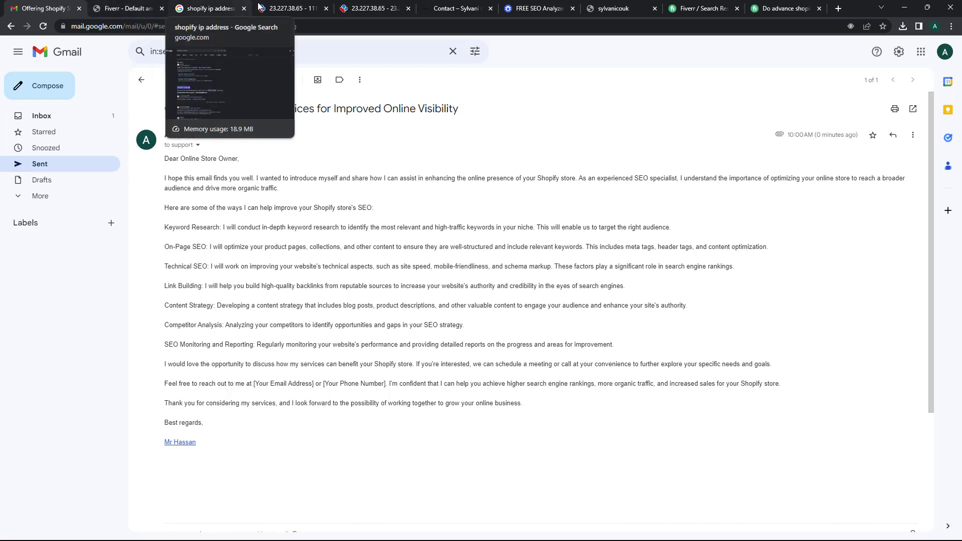
- Switch to Myip.ms and look through the list of Shopify-hosted websites for more stores to contact
click(288, 8)
click(373, 8)
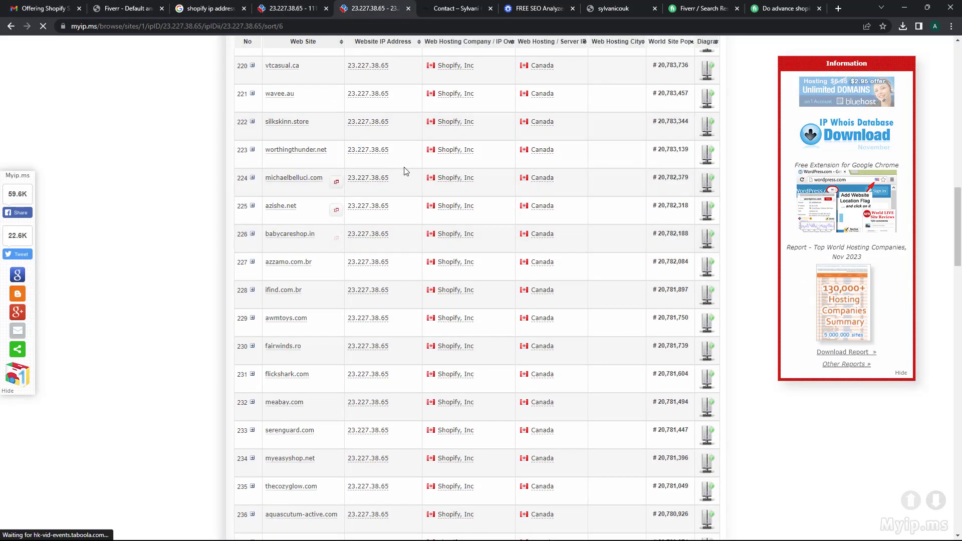
scroll(404, 171, down, 5)
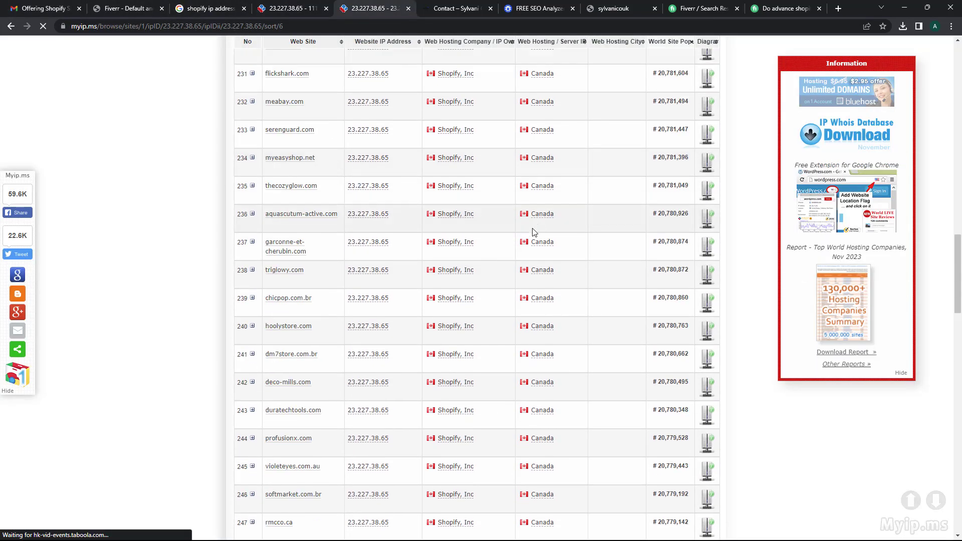
scroll(501, 240, down, 5)
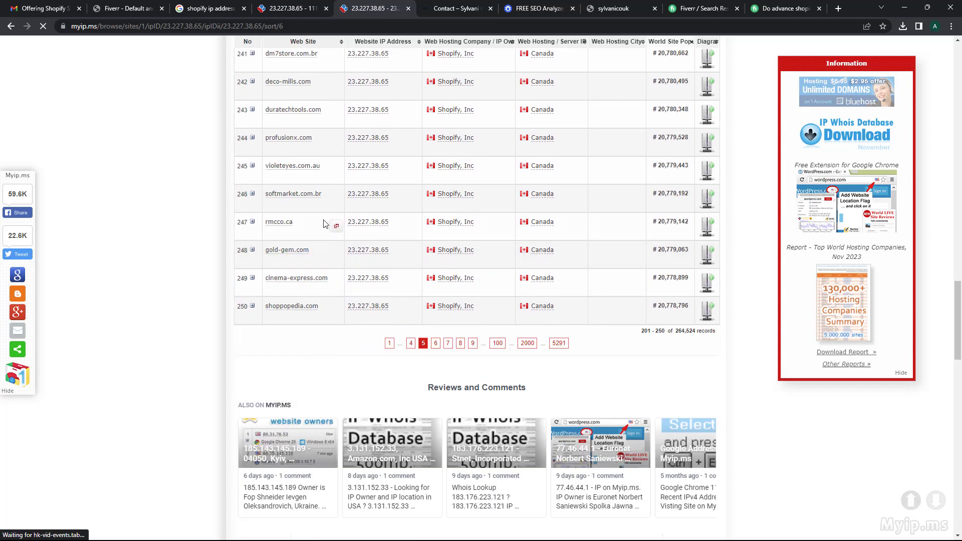